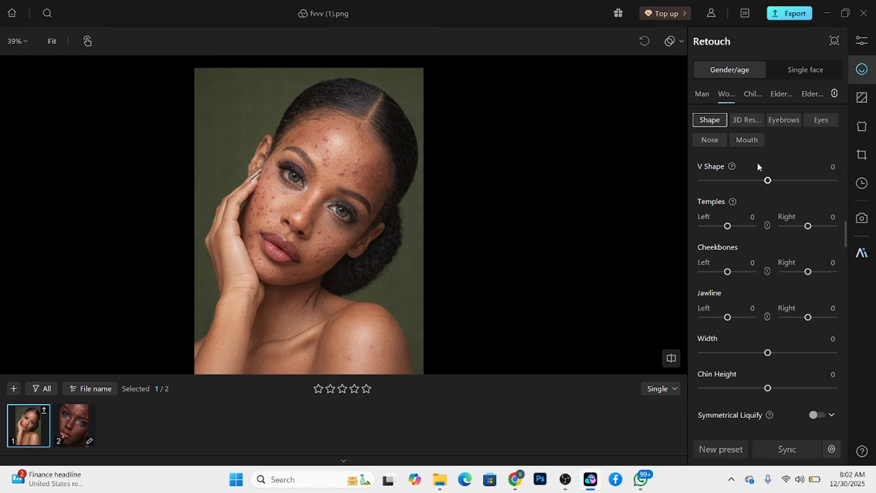
# Step: Collapse the Skin, Face Volume, Face Reshape, Hair, Eyes, Teeth, Makeup and Body retouch sections, and return to Remove Blemishes
pyautogui.scroll(-10, 806, 194)
pyautogui.scroll(8, 729, 207)
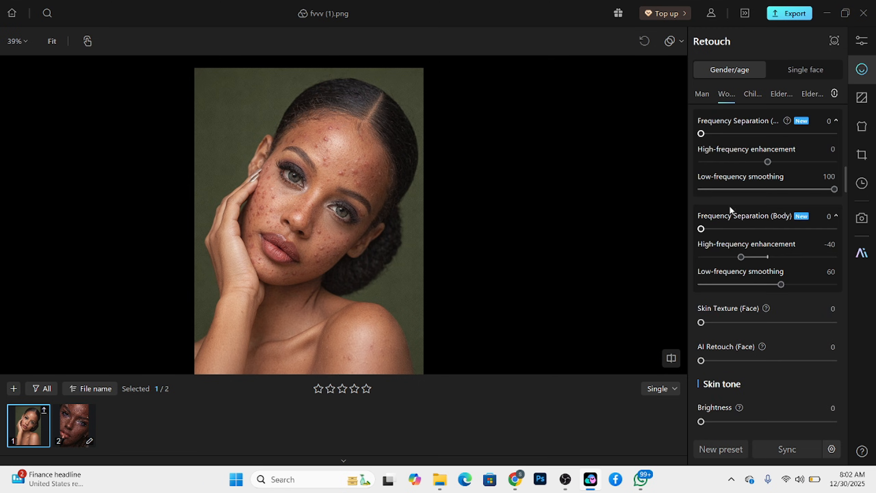
pyautogui.scroll(3, 725, 179)
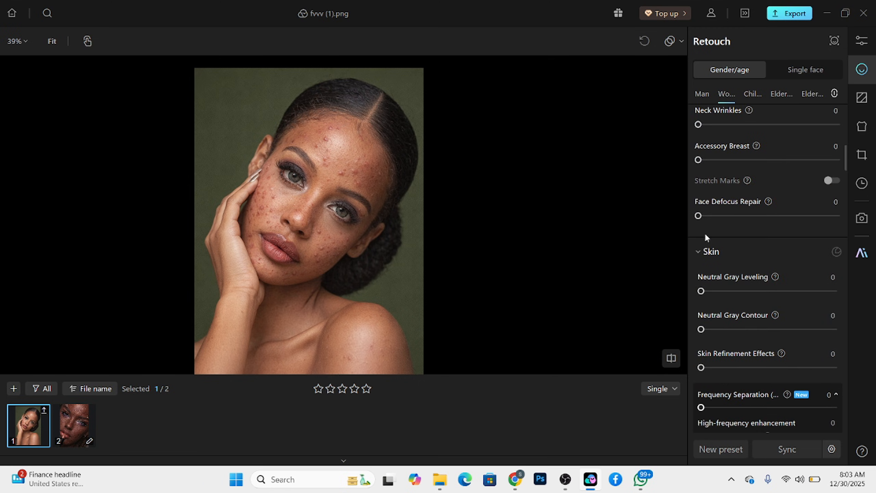
pyautogui.click(701, 253)
pyautogui.click(697, 309)
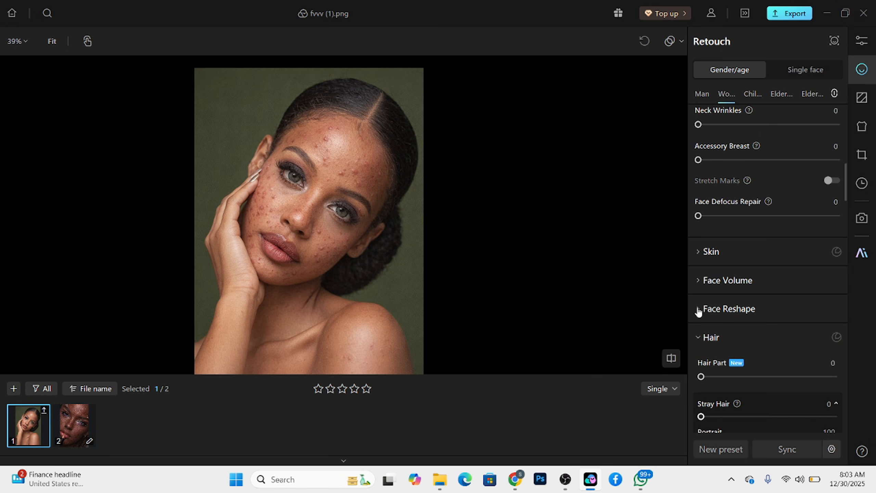
pyautogui.click(700, 337)
pyautogui.click(698, 365)
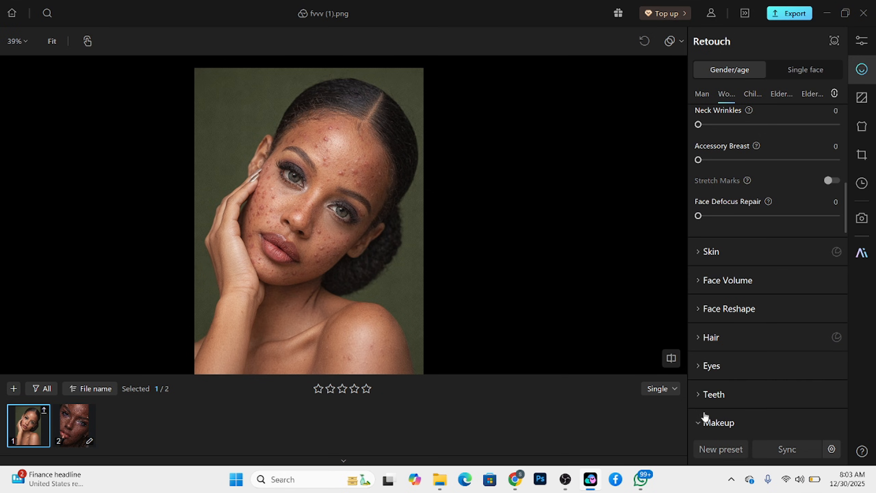
pyautogui.click(700, 424)
pyautogui.scroll(-2, 700, 393)
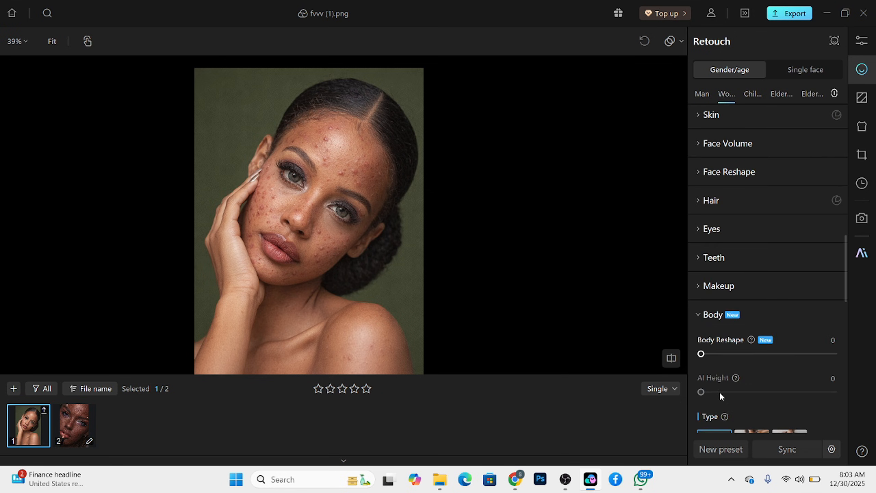
pyautogui.click(697, 317)
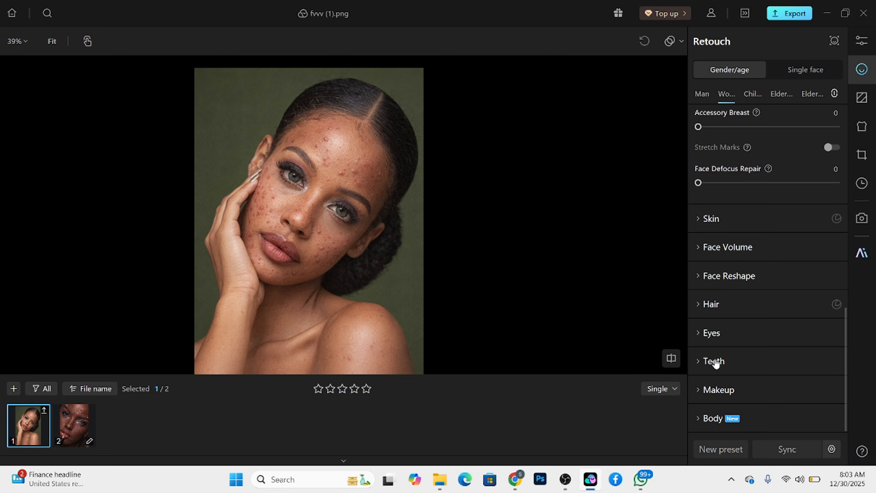
pyautogui.scroll(6, 717, 331)
pyautogui.scroll(-1, 714, 328)
pyautogui.scroll(9, 710, 360)
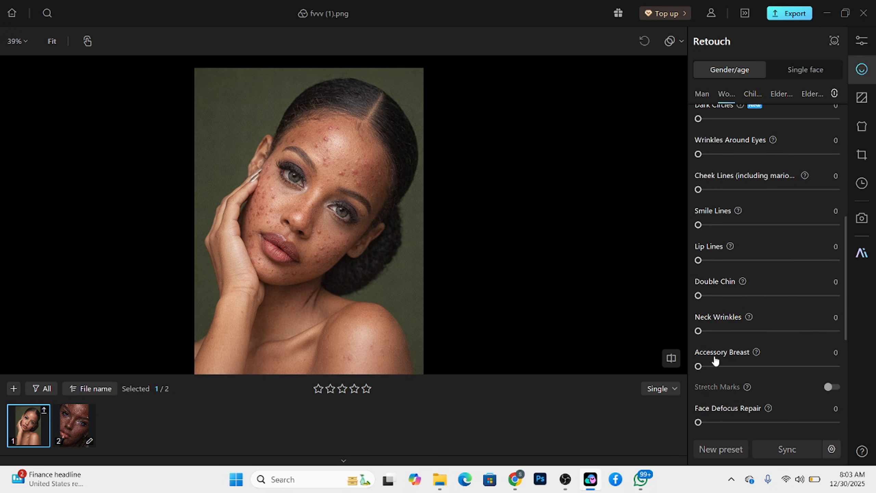
pyautogui.scroll(2, 713, 258)
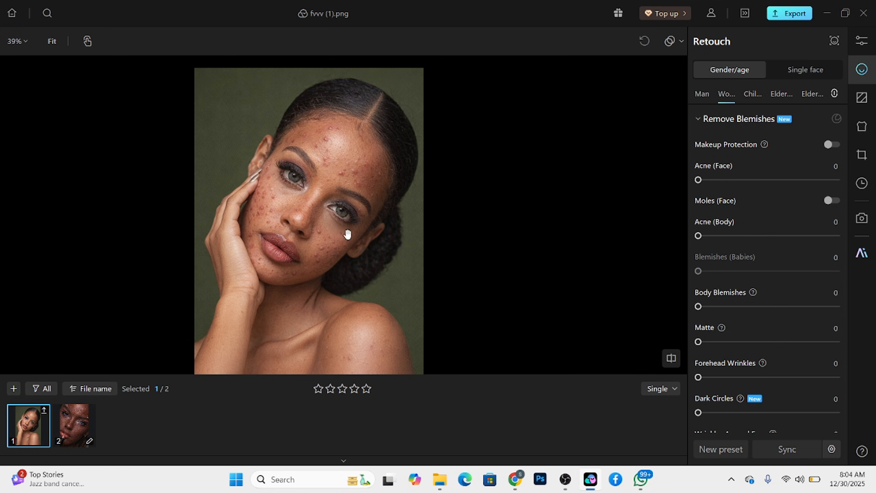
# Step: Set the global Contrast of the portrait to 16 in the color adjustments
pyautogui.scroll(5, 323, 215)
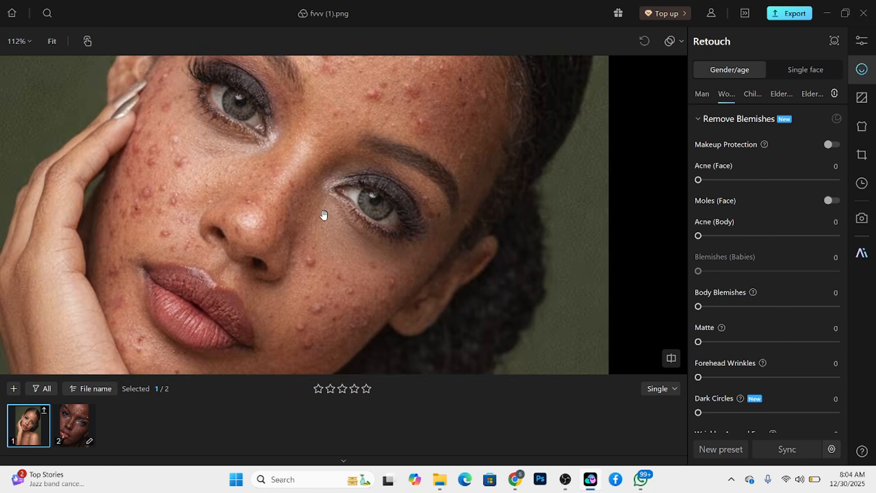
pyautogui.scroll(-6, 352, 250)
pyautogui.moveTo(369, 289); pyautogui.dragTo(349, 252)
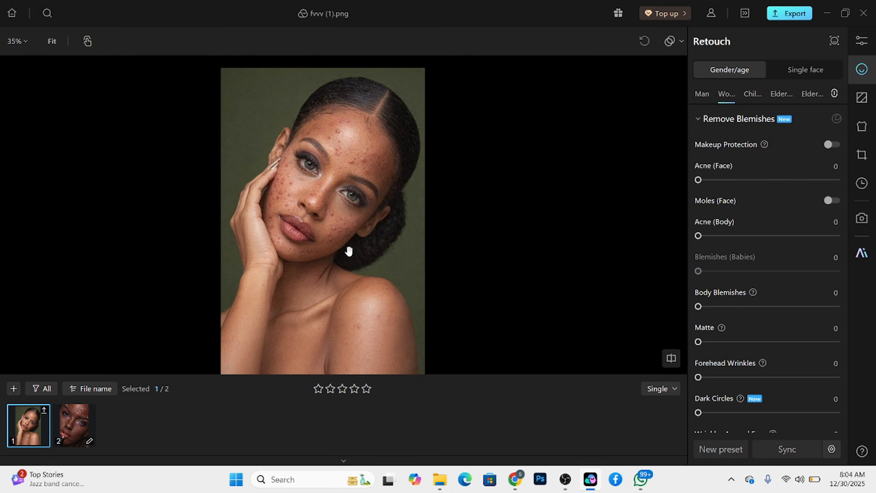
pyautogui.scroll(1, 349, 251)
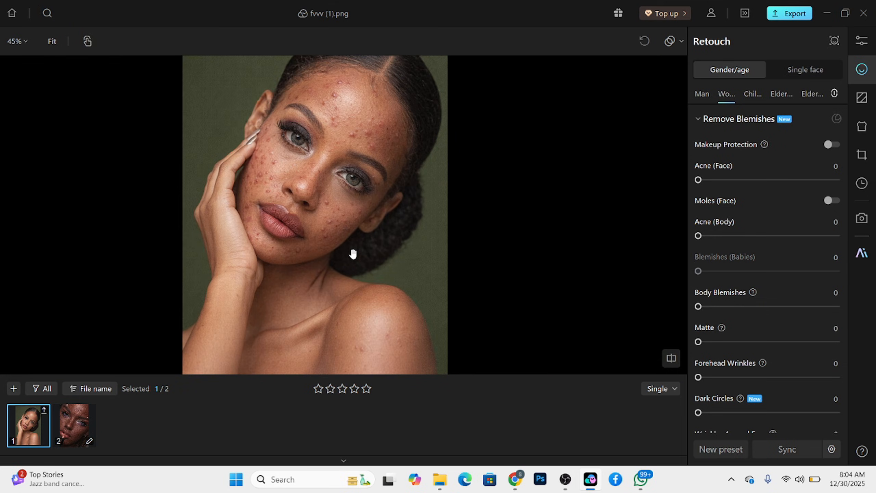
pyautogui.click(860, 43)
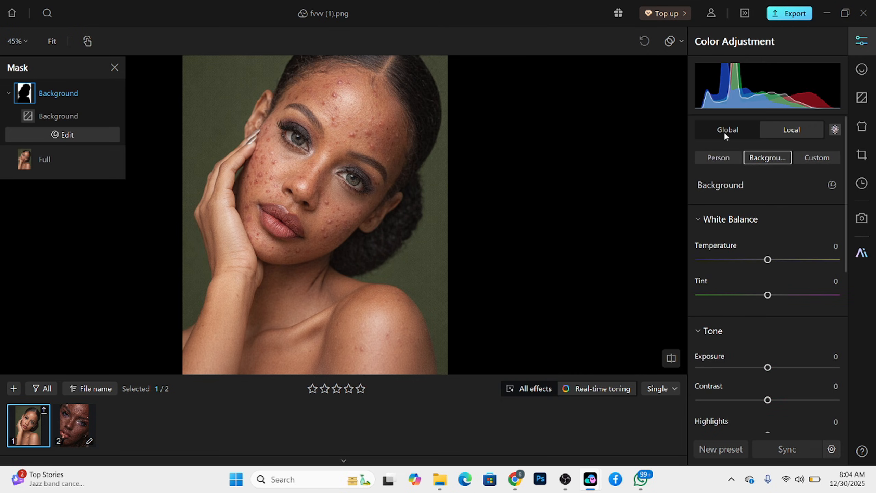
pyautogui.click(724, 131)
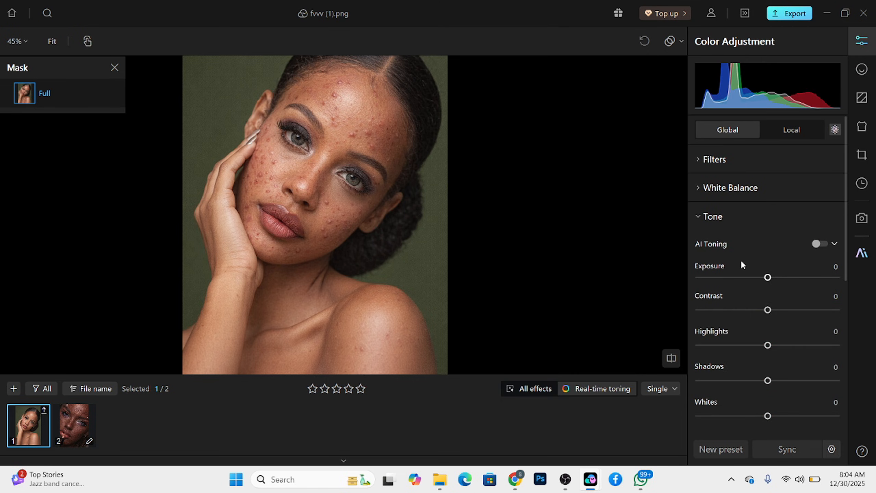
pyautogui.moveTo(768, 310); pyautogui.dragTo(782, 310)
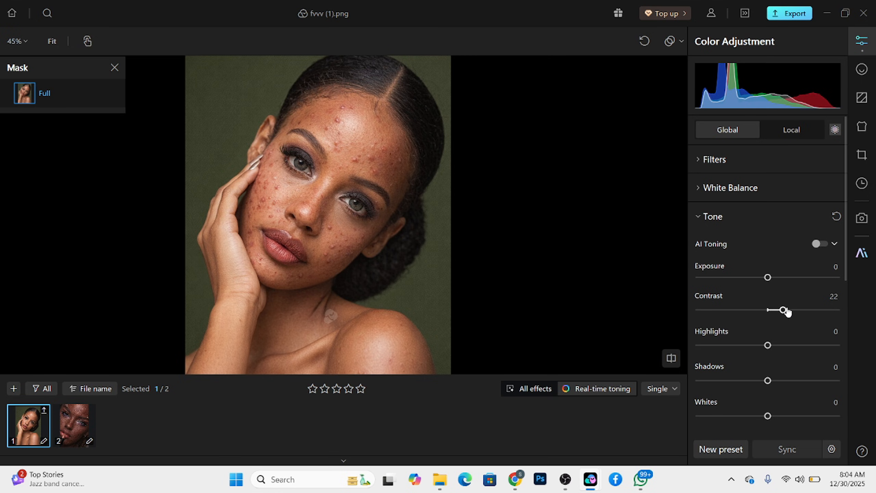
pyautogui.moveTo(786, 310); pyautogui.dragTo(778, 310)
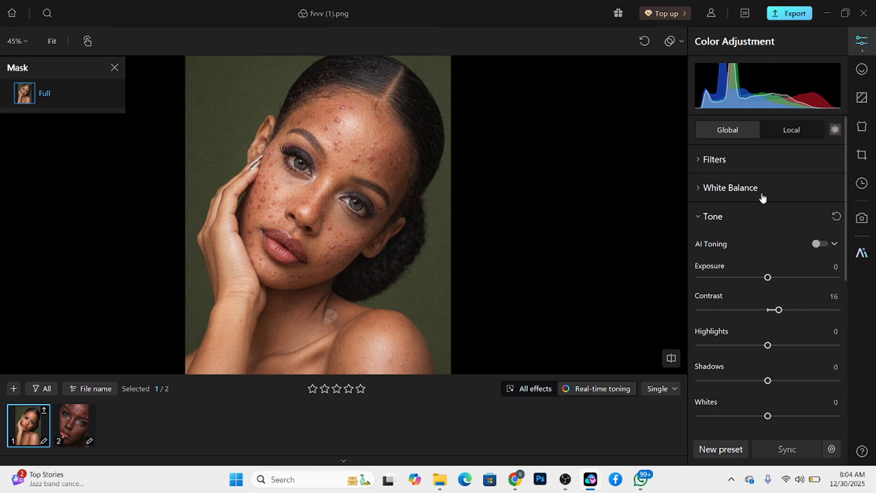
# Step: Set the Vibrance of only the background to 62 as a local color adjustment
pyautogui.click(799, 134)
pyautogui.scroll(-8, 771, 378)
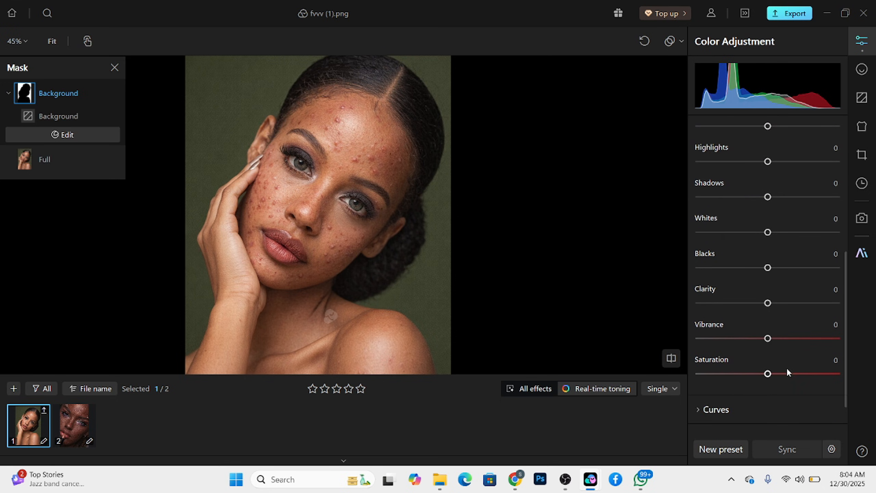
pyautogui.click(813, 339)
pyautogui.moveTo(814, 339); pyautogui.dragTo(809, 339)
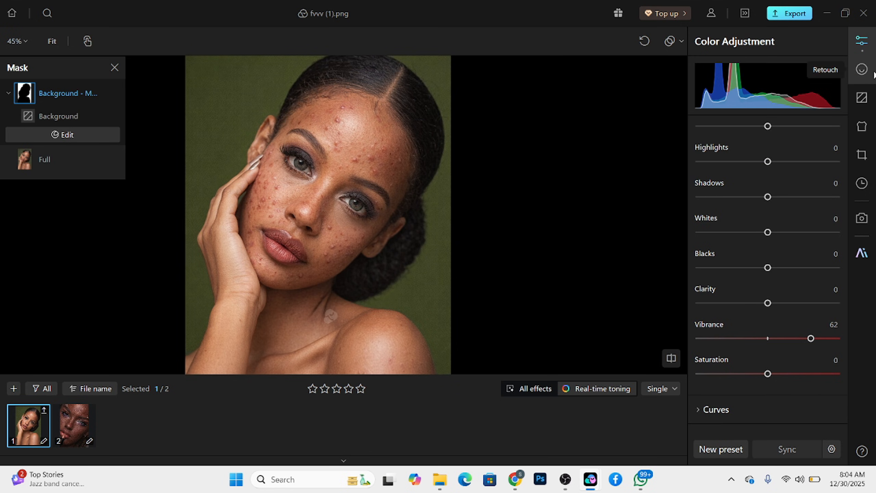
# Step: Set both the face acne and body acne removal strengths to 100 in the woman's retouch settings
pyautogui.click(861, 69)
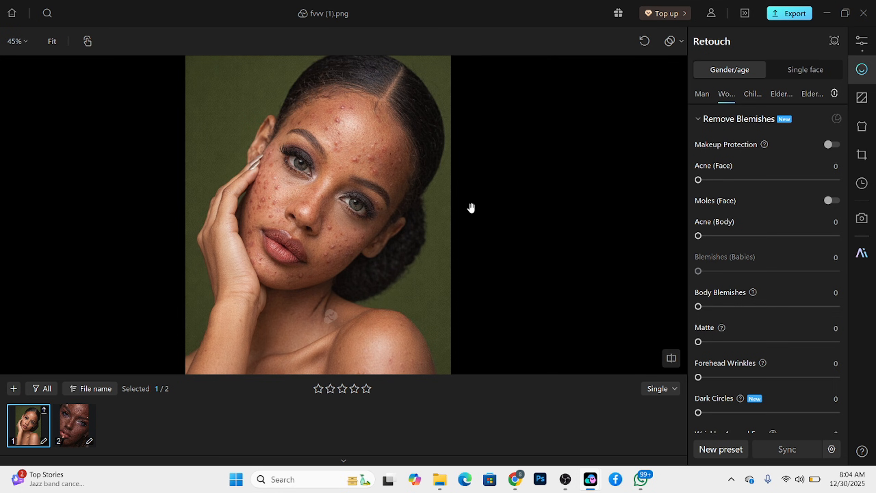
pyautogui.scroll(3, 333, 145)
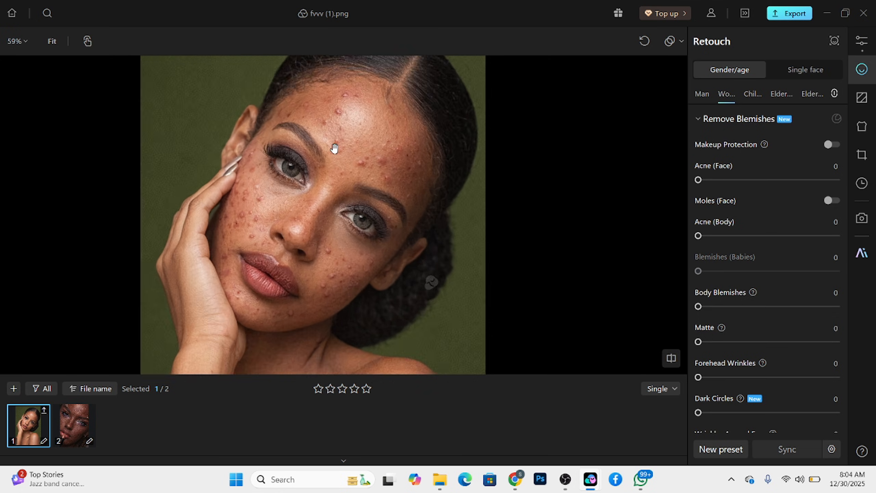
pyautogui.scroll(-3, 379, 164)
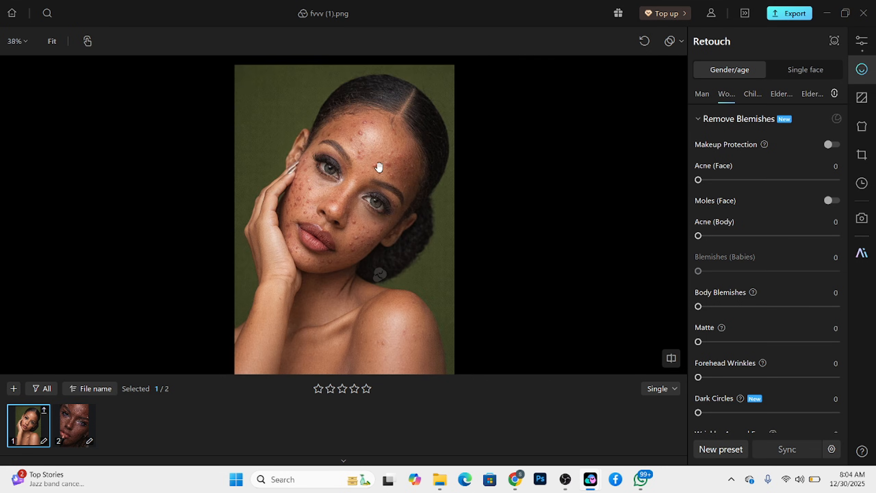
pyautogui.moveTo(340, 271); pyautogui.dragTo(351, 386)
pyautogui.moveTo(362, 257); pyautogui.dragTo(341, 234)
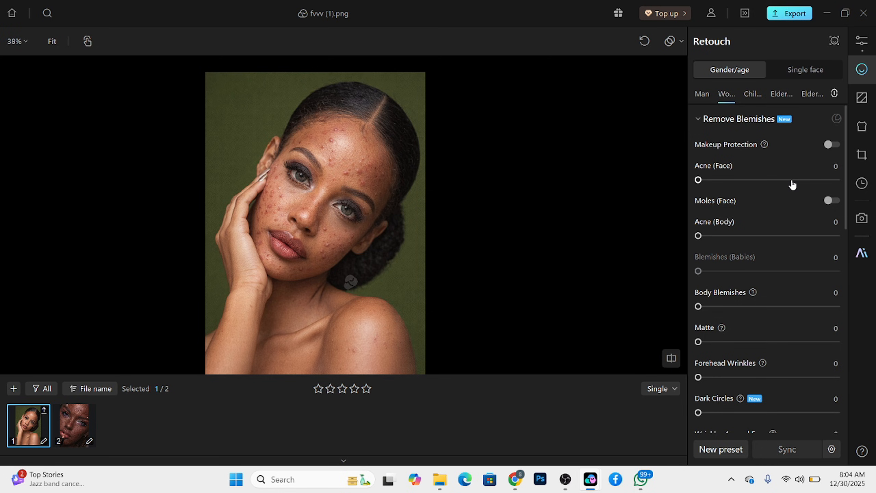
pyautogui.moveTo(791, 181); pyautogui.dragTo(822, 183)
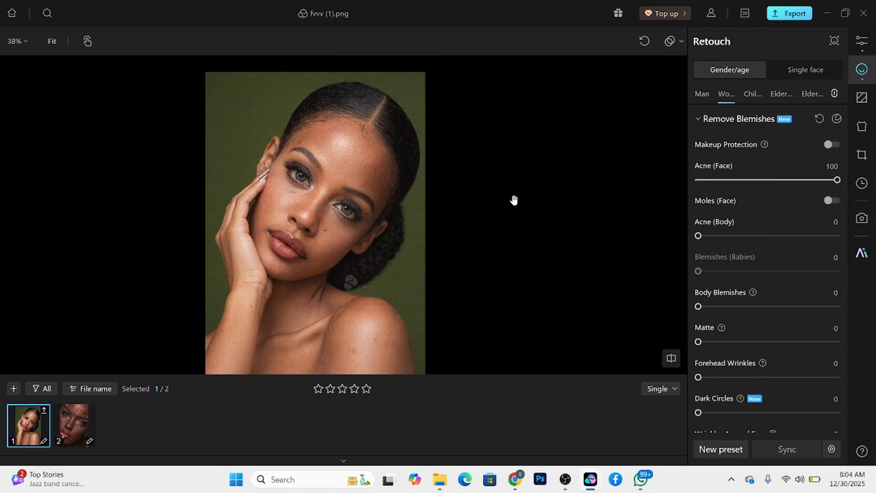
pyautogui.moveTo(733, 239); pyautogui.dragTo(842, 235)
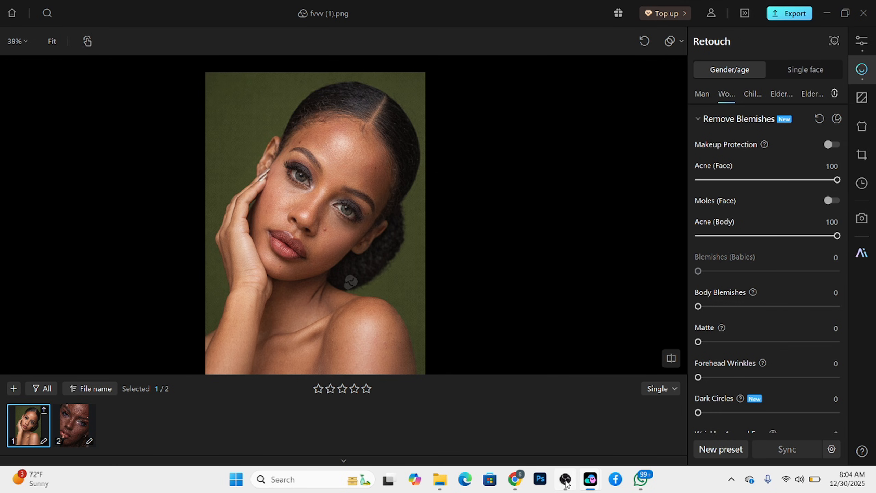
pyautogui.moveTo(565, 480)
pyautogui.click(548, 355)
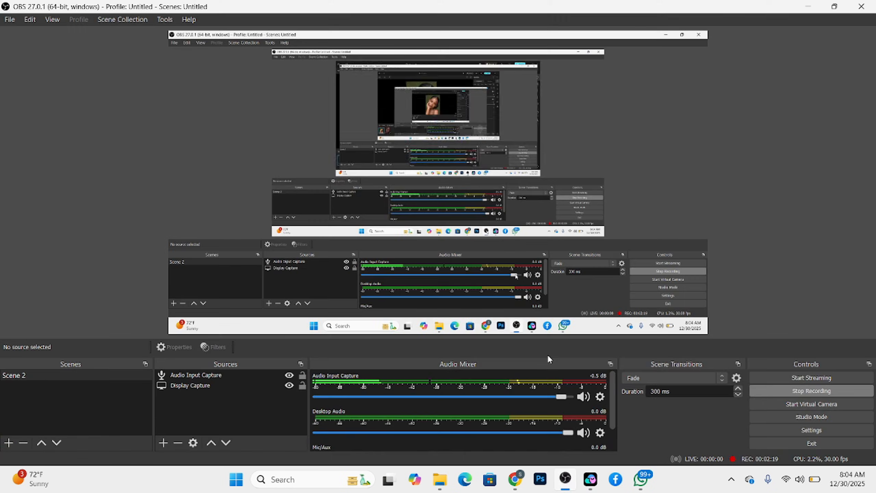
pyautogui.click(808, 7)
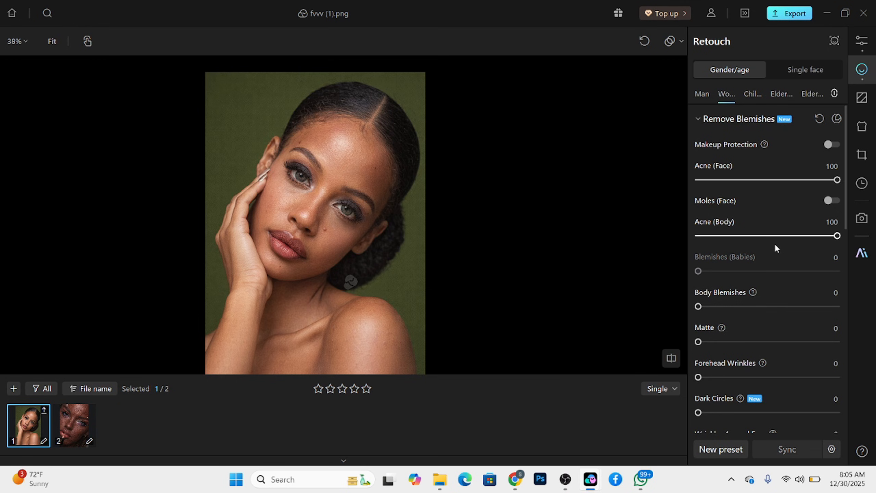
# Step: Compare the face with the original photo and enable mole removal for the face
pyautogui.scroll(3, 393, 157)
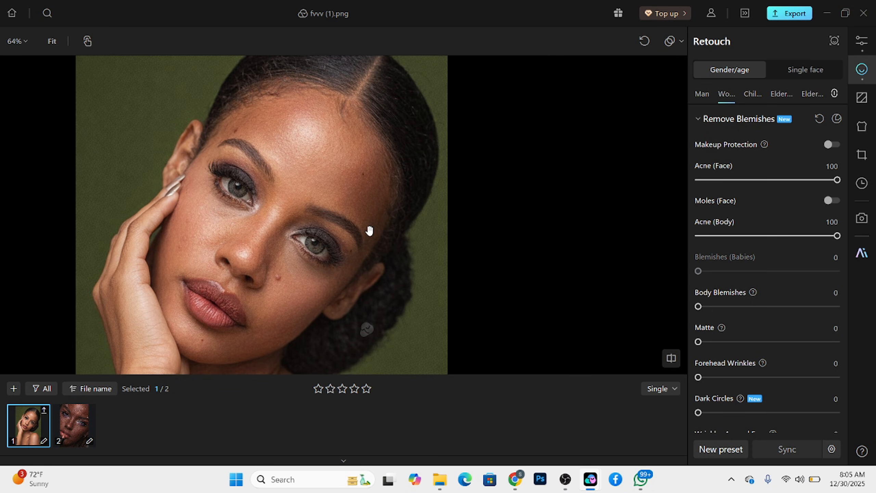
pyautogui.press('\\')
pyautogui.press('\\')
pyautogui.press('\\')
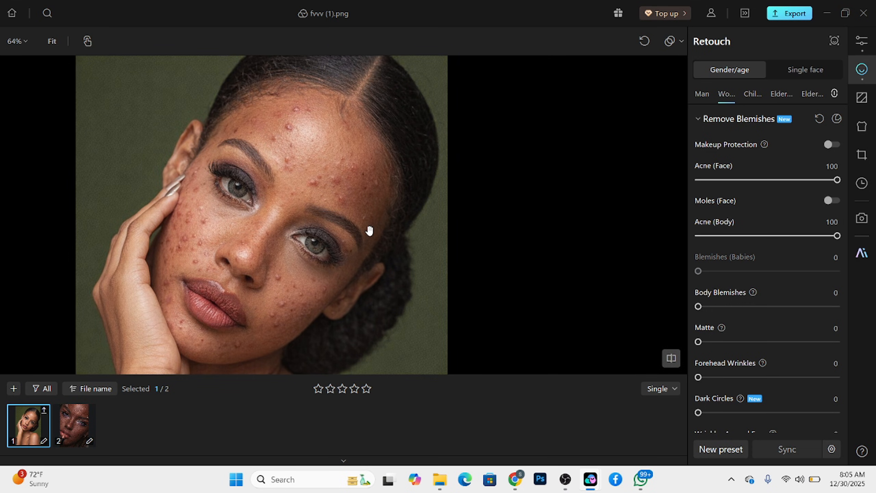
pyautogui.click(831, 201)
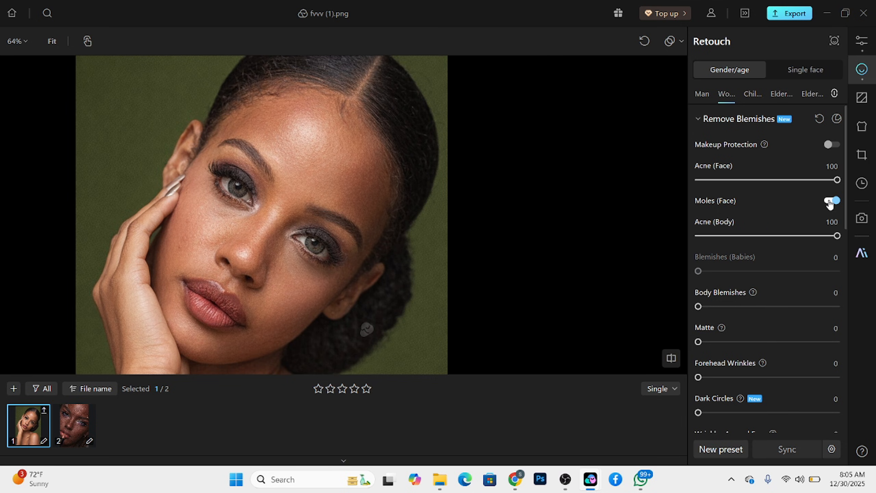
# Step: Compare the retouched facial skin with the original up close
pyautogui.press('\\')
pyautogui.scroll(5, 194, 285)
pyautogui.press('\\')
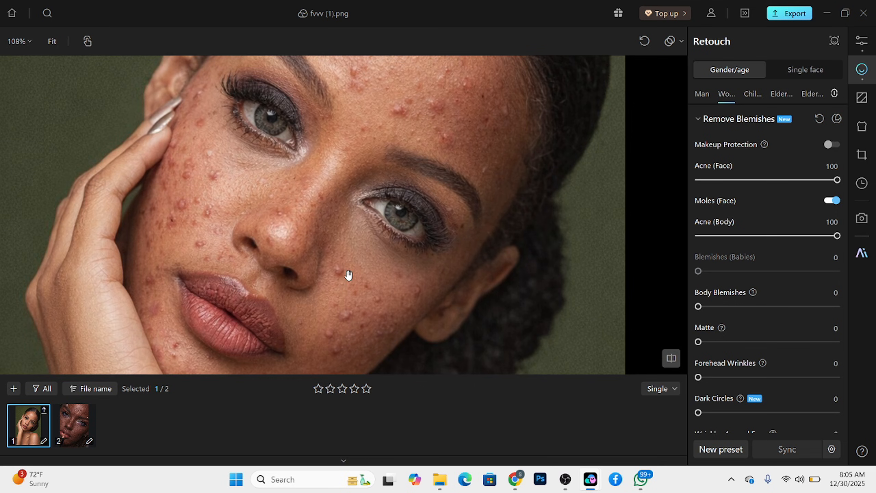
pyautogui.press('\\')
pyautogui.scroll(-3, 349, 277)
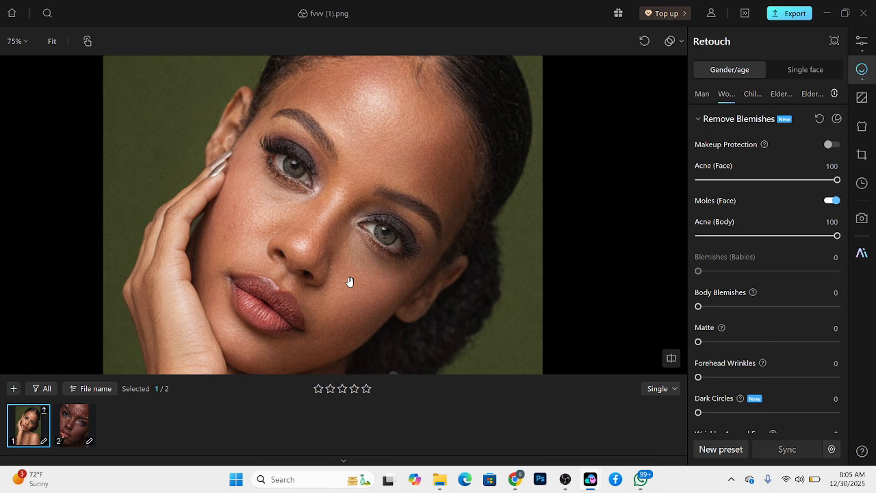
pyautogui.moveTo(374, 240); pyautogui.dragTo(367, 255)
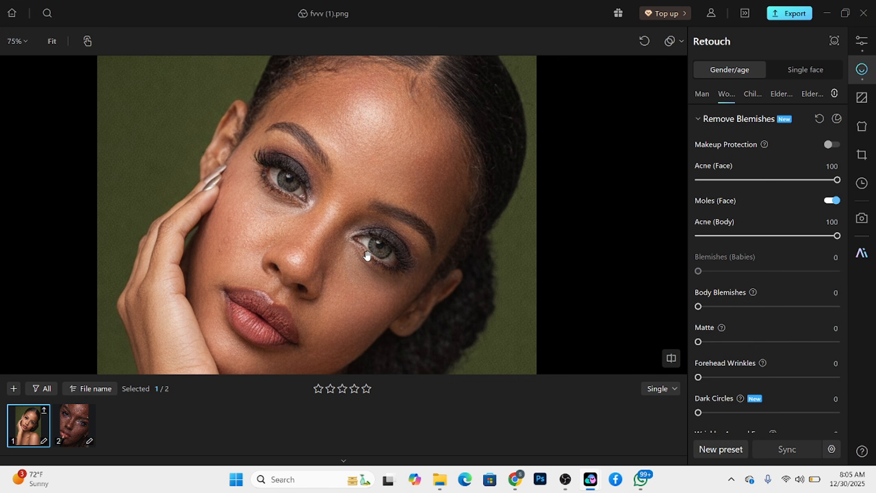
pyautogui.scroll(2, 348, 303)
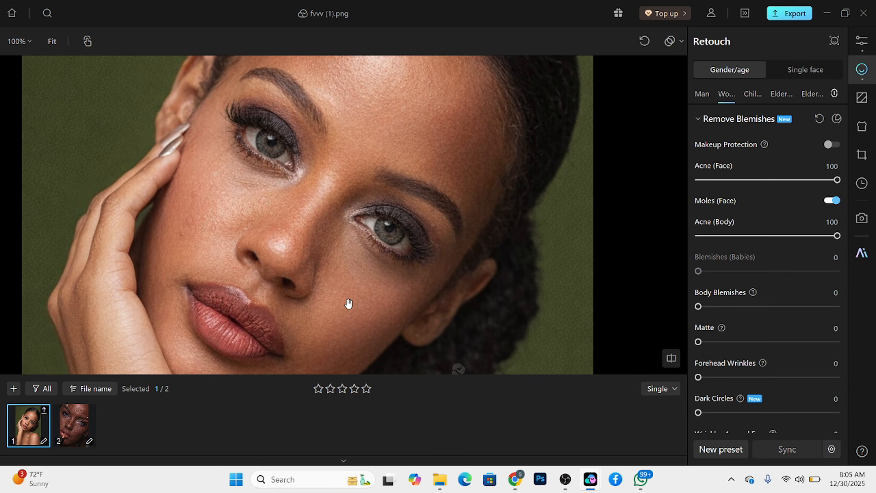
# Step: Bring the shoulders and arm into view and set Body Blemishes removal to 100
pyautogui.scroll(-2, 357, 251)
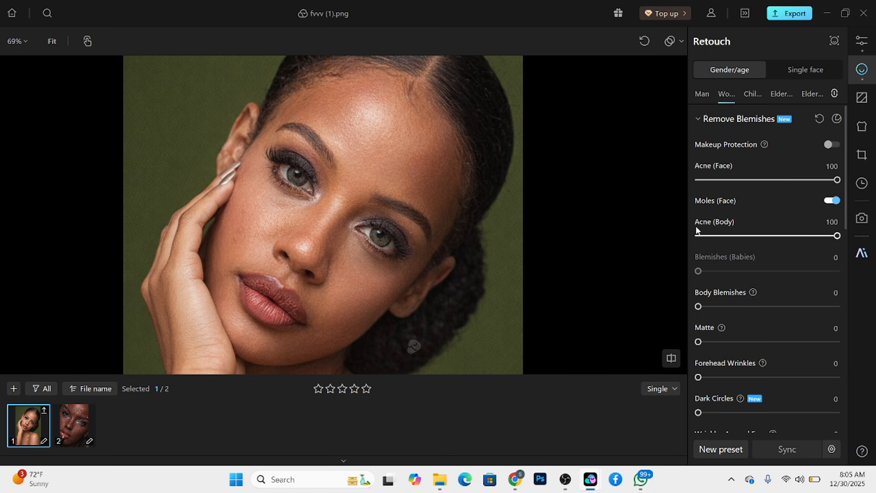
pyautogui.moveTo(471, 293); pyautogui.dragTo(494, 65)
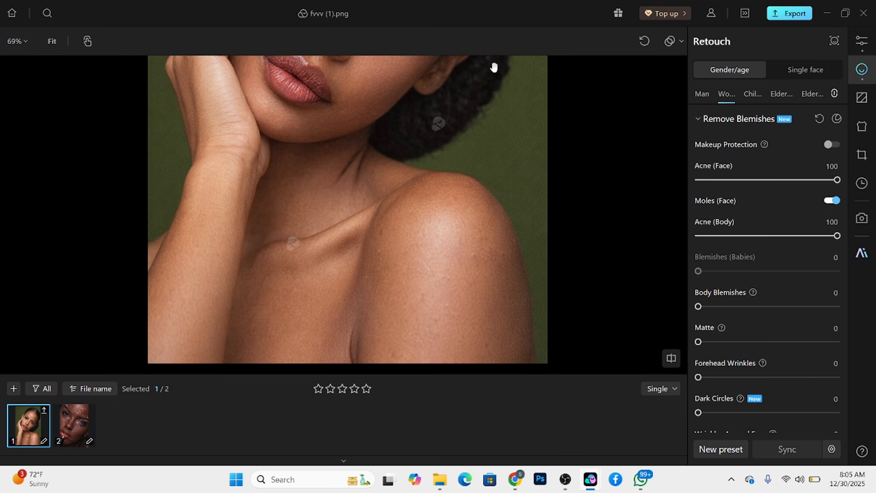
pyautogui.moveTo(714, 307); pyautogui.dragTo(837, 306)
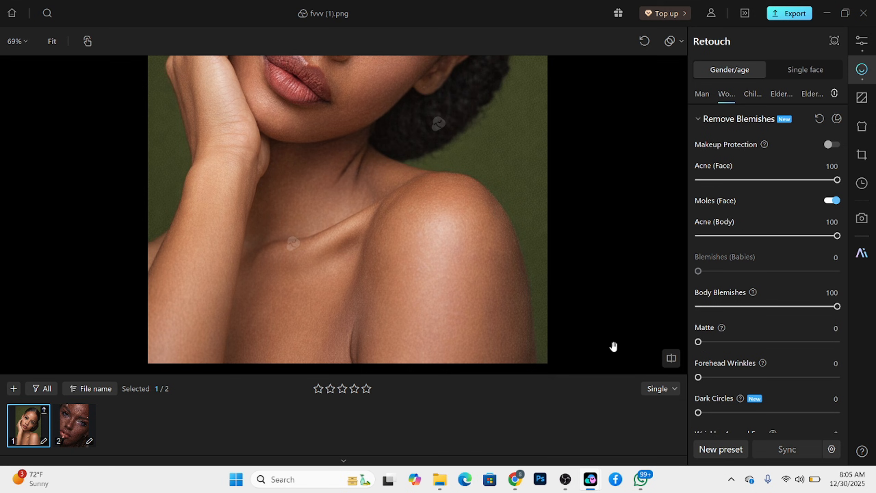
# Step: Compare the retouched shoulders and arm with the original photo and return to the face
pyautogui.press('space')
pyautogui.press('space')
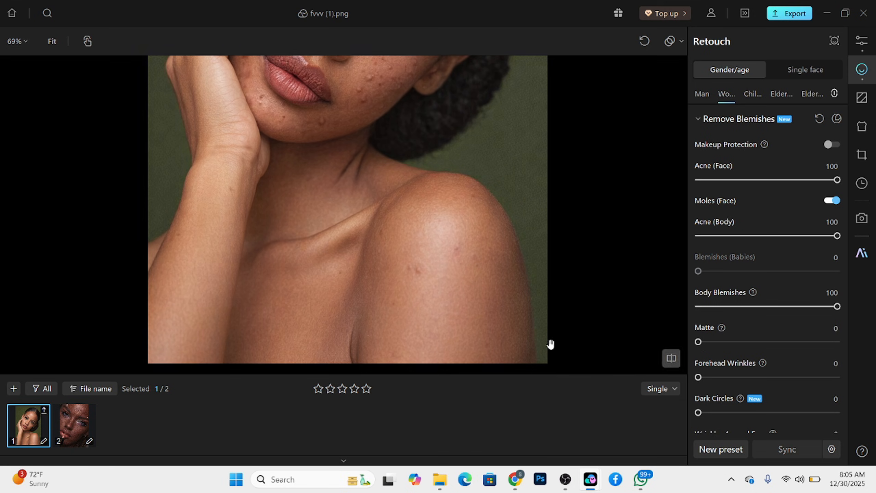
pyautogui.scroll(-3, 529, 273)
pyautogui.scroll(2, 400, 206)
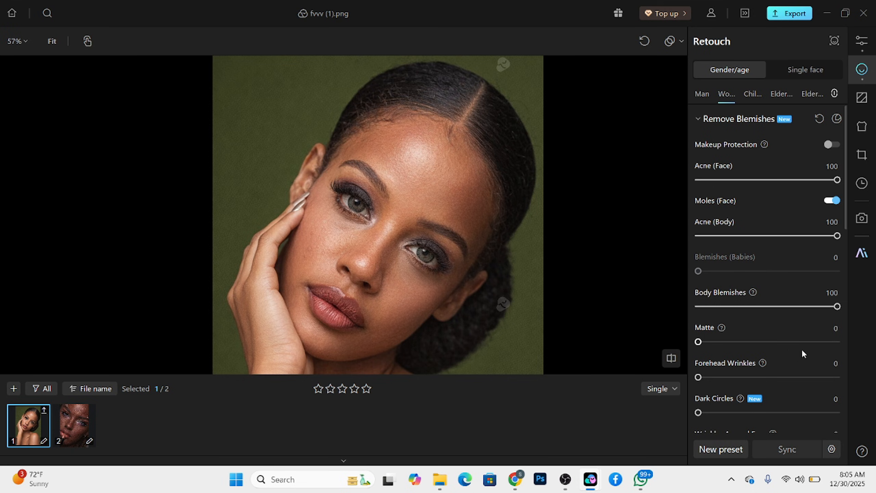
# Step: Set the Matte strength to 11 and check the shine on the woman's forehead up close
pyautogui.moveTo(806, 345); pyautogui.dragTo(858, 344)
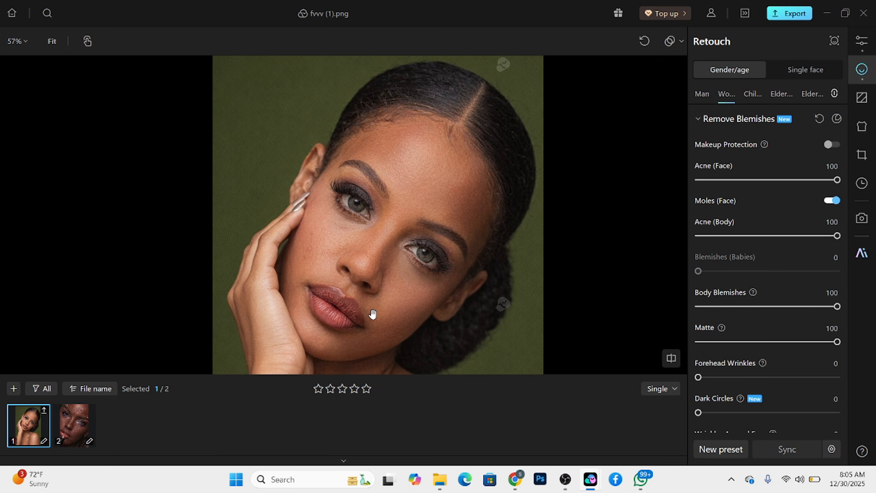
pyautogui.click(717, 341)
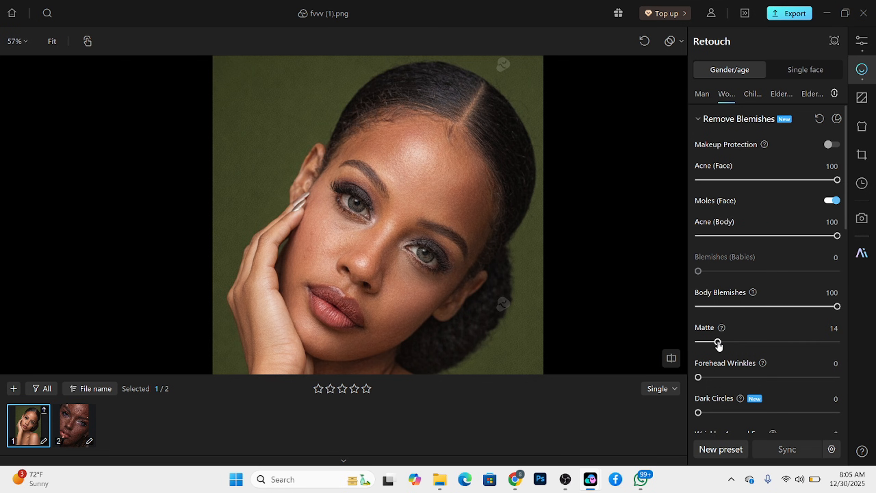
pyautogui.moveTo(718, 344); pyautogui.dragTo(714, 345)
pyautogui.click(460, 169)
pyautogui.scroll(1, 461, 169)
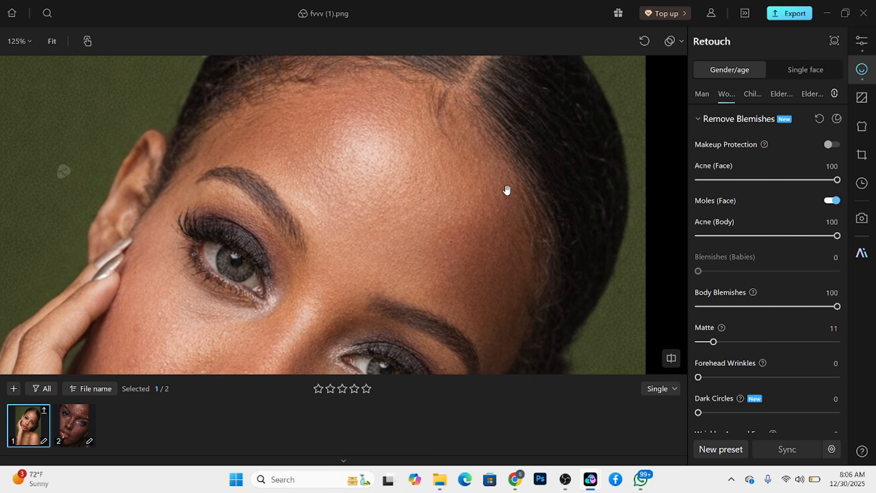
pyautogui.scroll(-3, 414, 127)
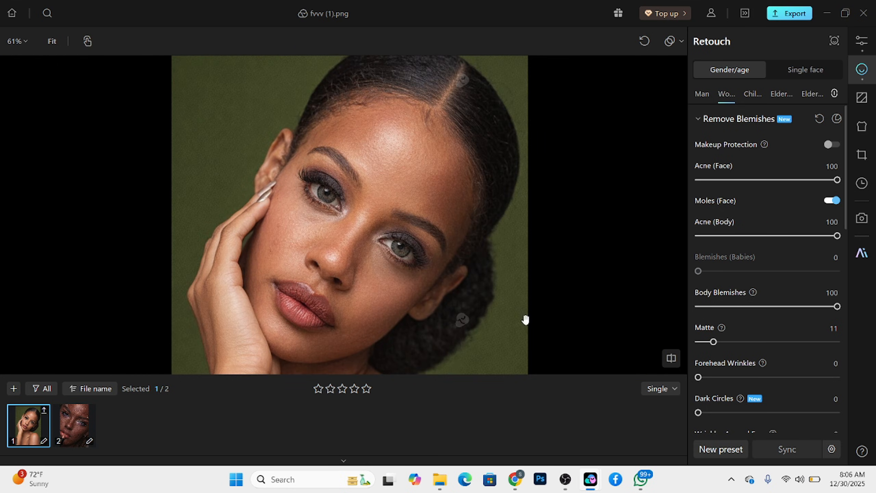
# Step: Set Dark Circles removal to 54 and Wrinkles Around Eyes removal to 100
pyautogui.moveTo(728, 377); pyautogui.dragTo(773, 378)
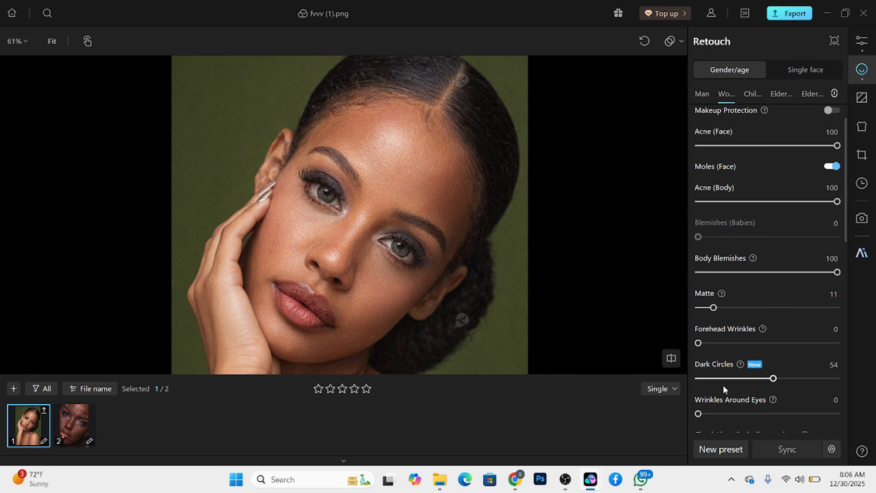
pyautogui.scroll(-2, 723, 384)
pyautogui.scroll(3, 365, 284)
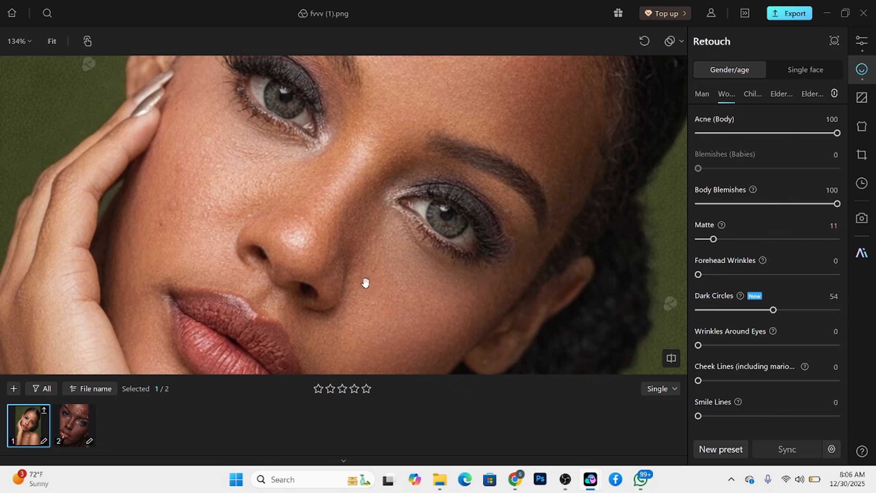
pyautogui.moveTo(771, 345); pyautogui.dragTo(842, 345)
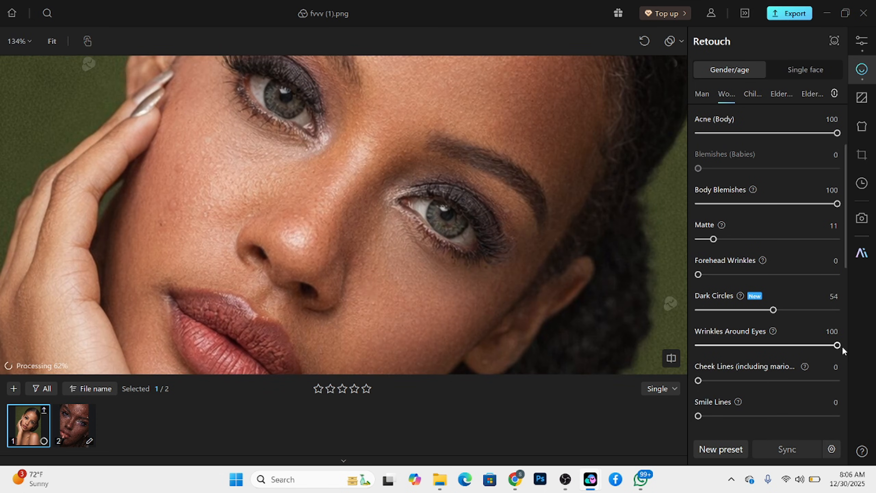
pyautogui.scroll(-2, 524, 310)
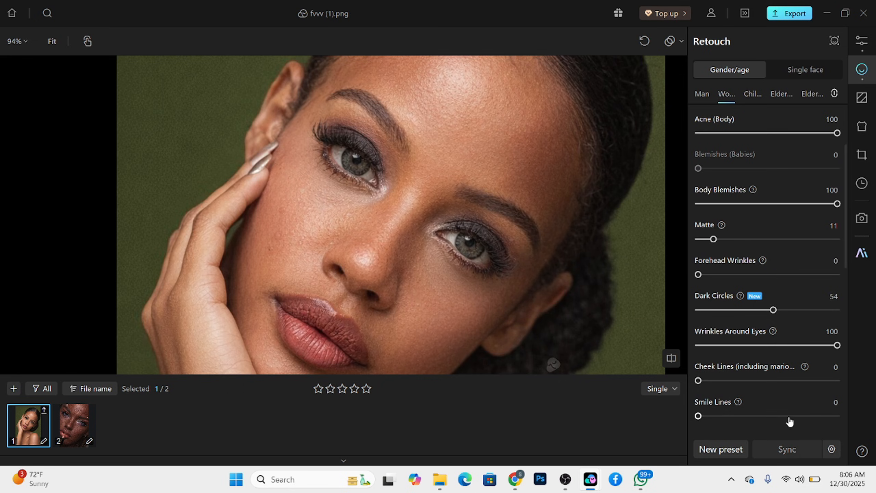
pyautogui.moveTo(531, 330); pyautogui.dragTo(459, 283)
pyautogui.scroll(-1, 459, 283)
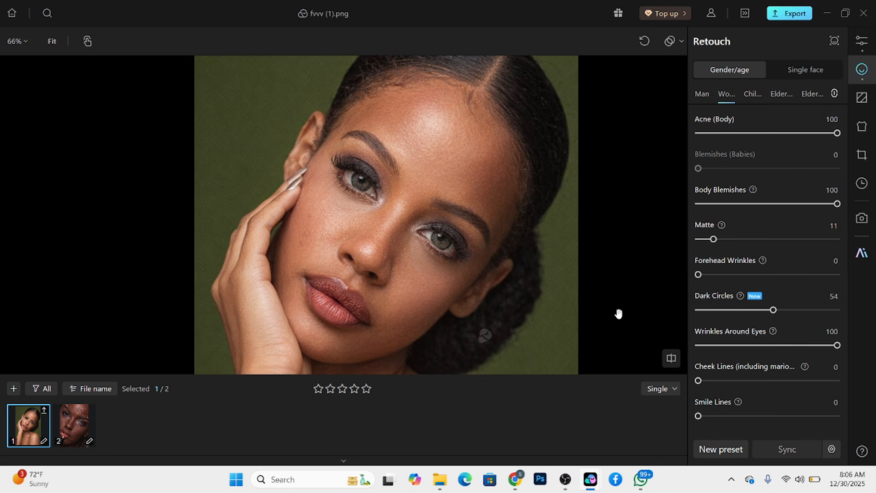
# Step: Set Smile Lines reduction to 34 and Cheek Lines reduction to 36
pyautogui.scroll(-3, 742, 366)
pyautogui.scroll(-1, 743, 367)
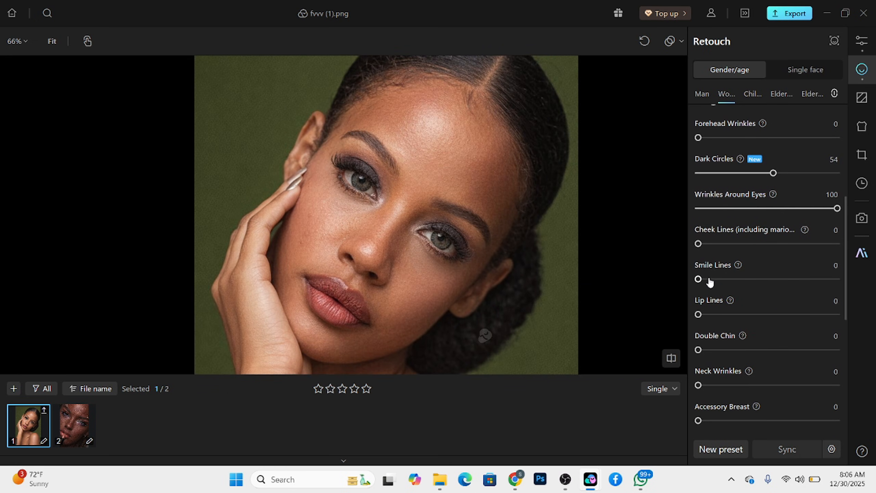
pyautogui.moveTo(698, 279); pyautogui.dragTo(746, 283)
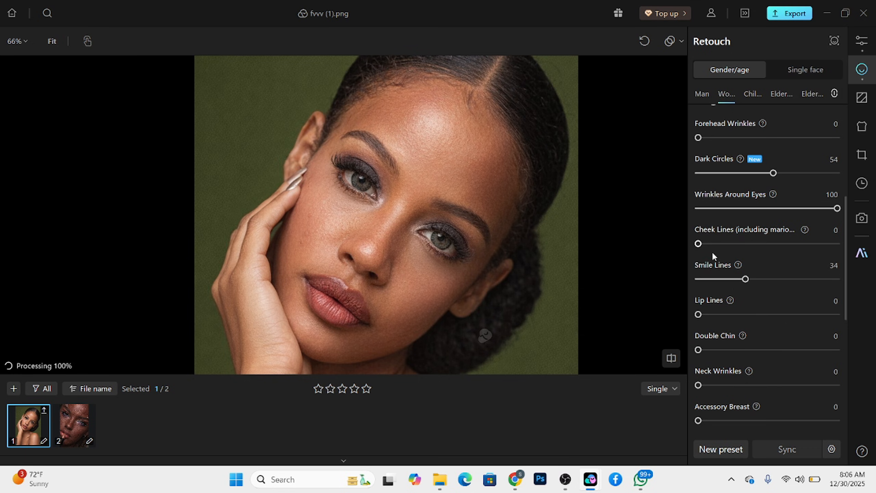
pyautogui.moveTo(698, 243); pyautogui.dragTo(749, 251)
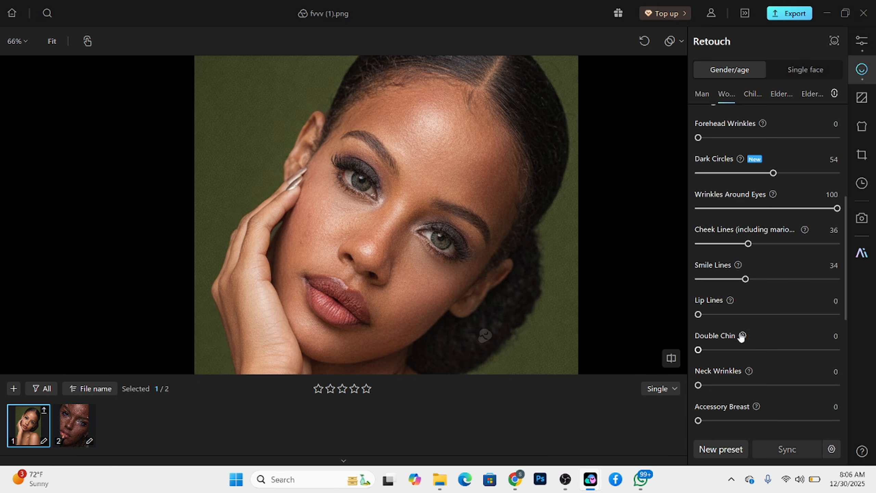
# Step: Set Lip Lines reduction to 46 while viewing the lips up close
pyautogui.scroll(4, 333, 313)
pyautogui.moveTo(368, 317); pyautogui.dragTo(377, 289)
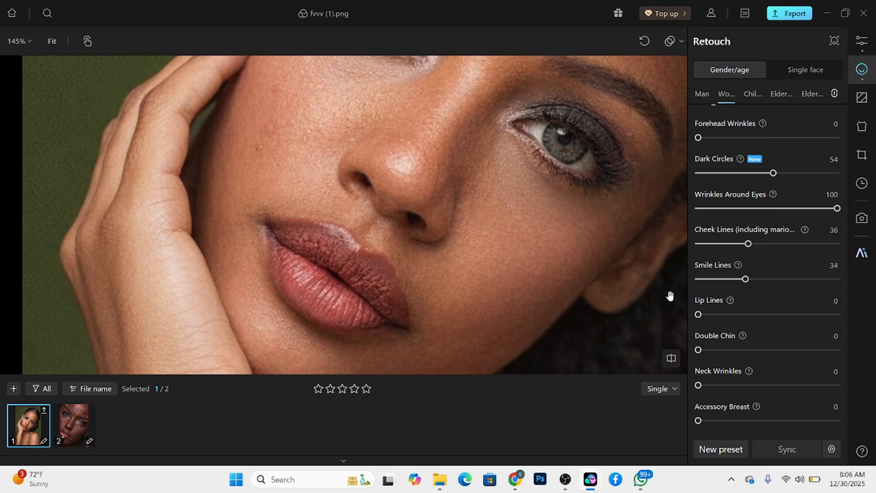
pyautogui.moveTo(698, 314); pyautogui.dragTo(762, 316)
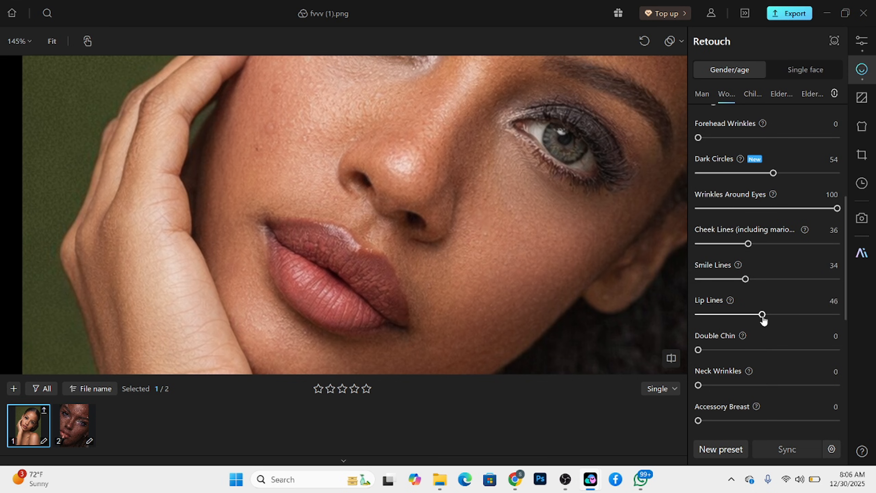
pyautogui.scroll(-3, 524, 297)
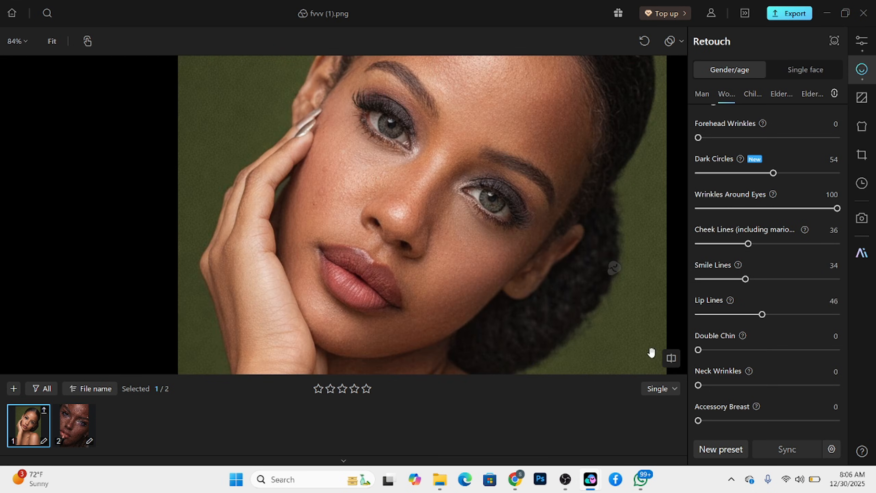
# Step: Set Accessory Breast removal to 100 with the neck and shoulders in view
pyautogui.scroll(-1, 712, 377)
pyautogui.moveTo(612, 348)
pyautogui.mouseDown()
pyautogui.moveTo(499, 175)
pyautogui.moveTo(500, 233)
pyautogui.moveTo(482, 336)
pyautogui.mouseUp()
pyautogui.scroll(-2, 769, 391)
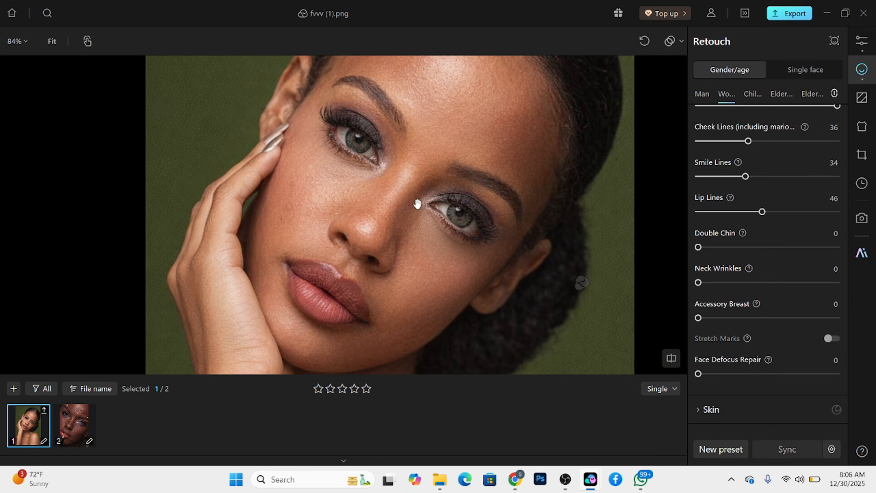
pyautogui.scroll(-3, 418, 204)
pyautogui.moveTo(418, 207); pyautogui.dragTo(423, 168)
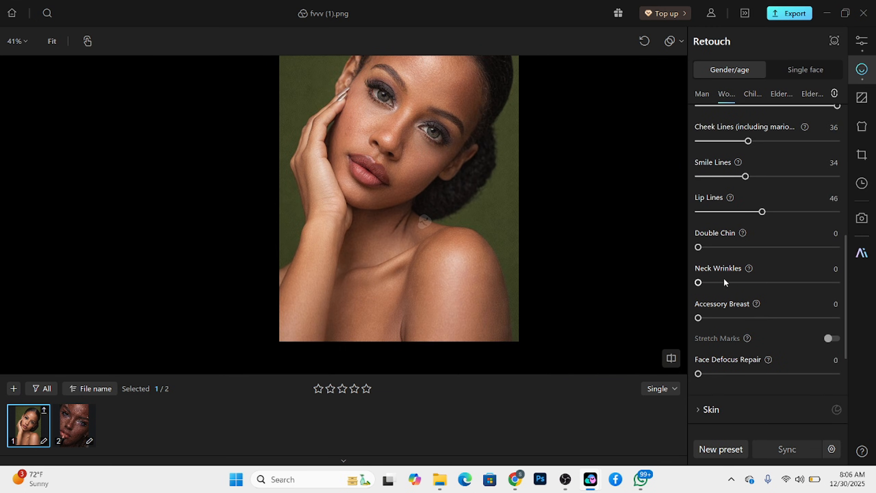
pyautogui.moveTo(733, 319); pyautogui.dragTo(856, 319)
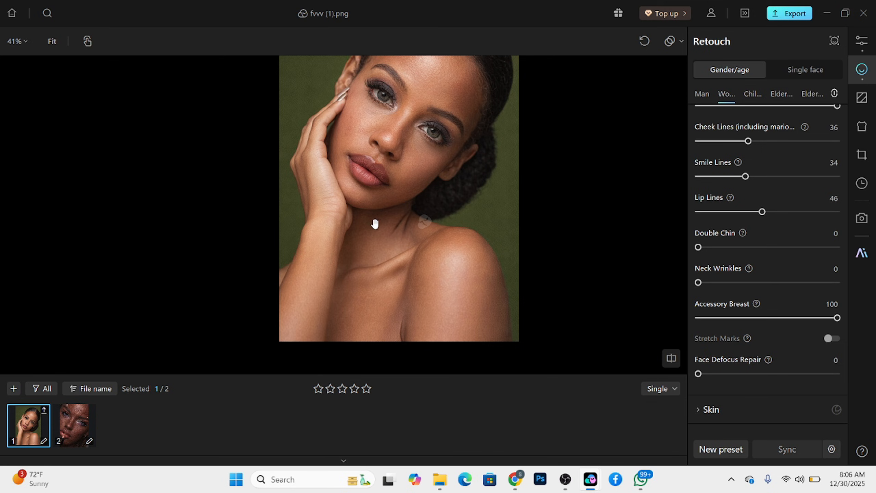
pyautogui.moveTo(373, 221); pyautogui.dragTo(333, 262)
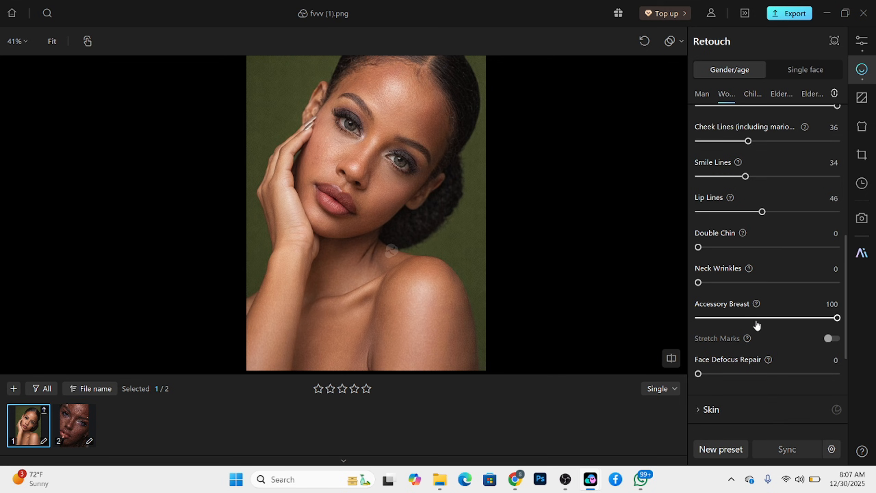
pyautogui.moveTo(381, 217); pyautogui.dragTo(351, 262)
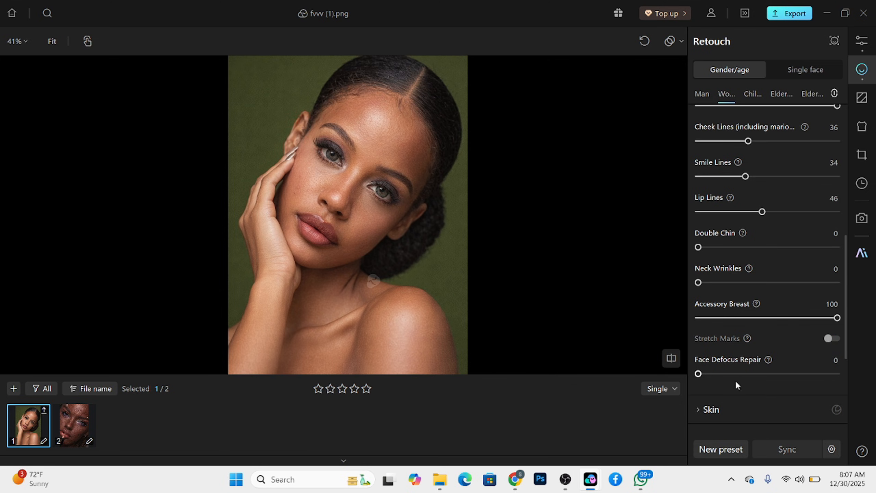
# Step: Set Face Defocus Repair to 56 and inspect the sharpness of the face up close
pyautogui.moveTo(732, 374); pyautogui.dragTo(776, 375)
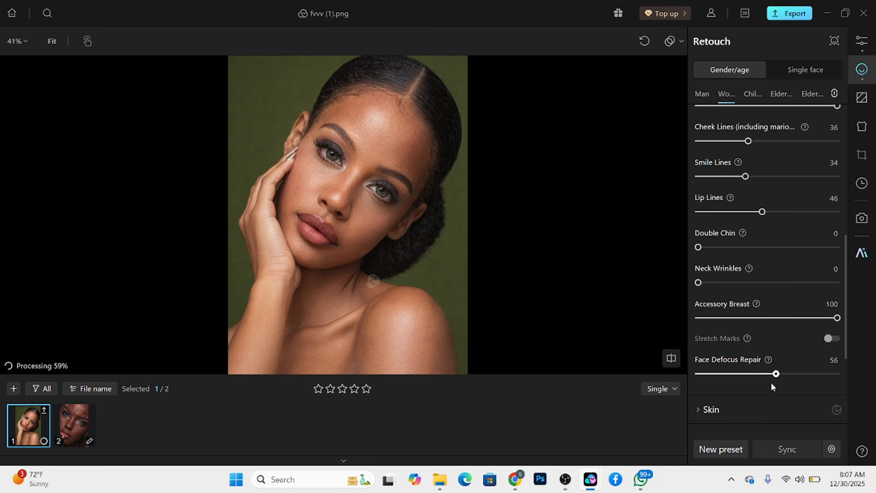
pyautogui.scroll(5, 362, 140)
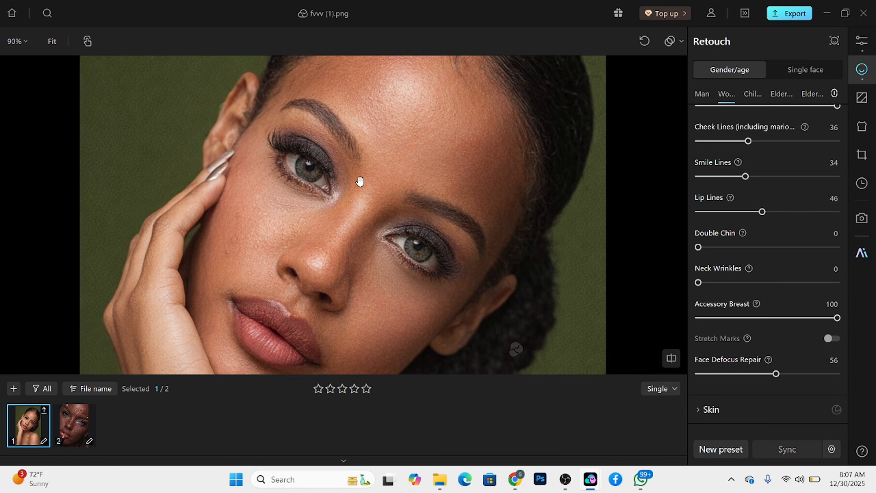
pyautogui.click(360, 181)
pyautogui.scroll(-5, 362, 175)
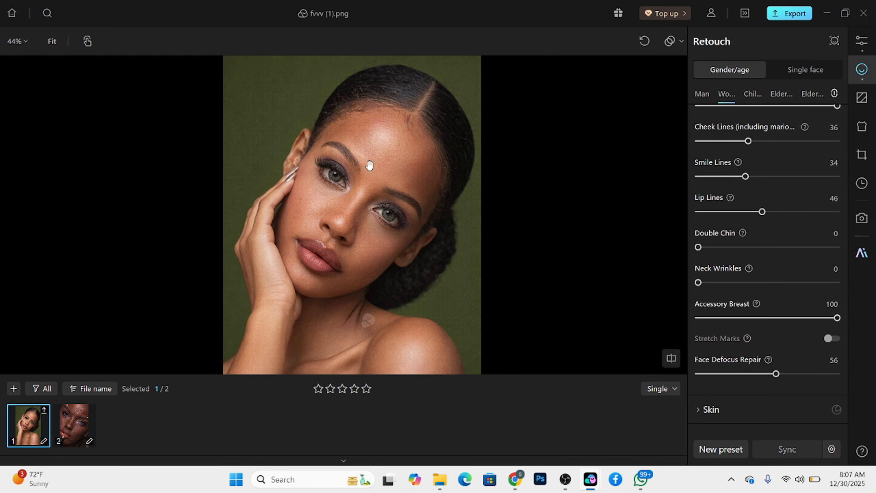
pyautogui.scroll(3, 369, 166)
pyautogui.click(376, 155)
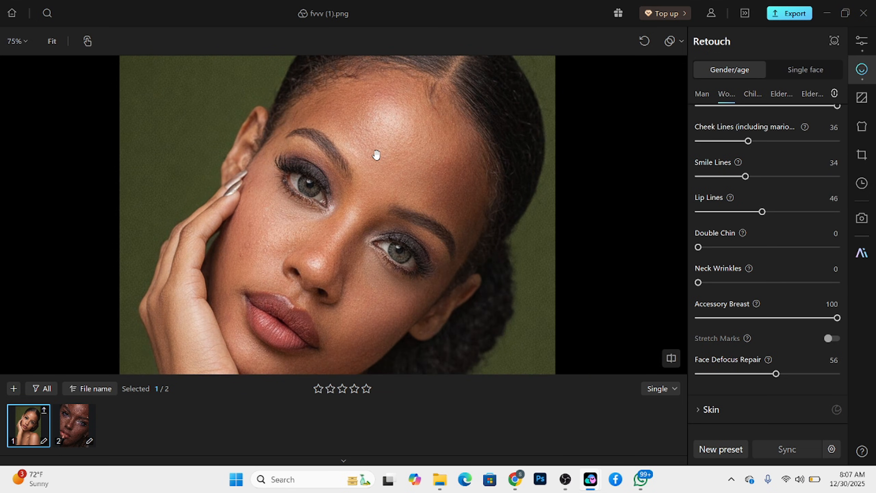
pyautogui.scroll(-2, 375, 159)
pyautogui.scroll(1, 375, 158)
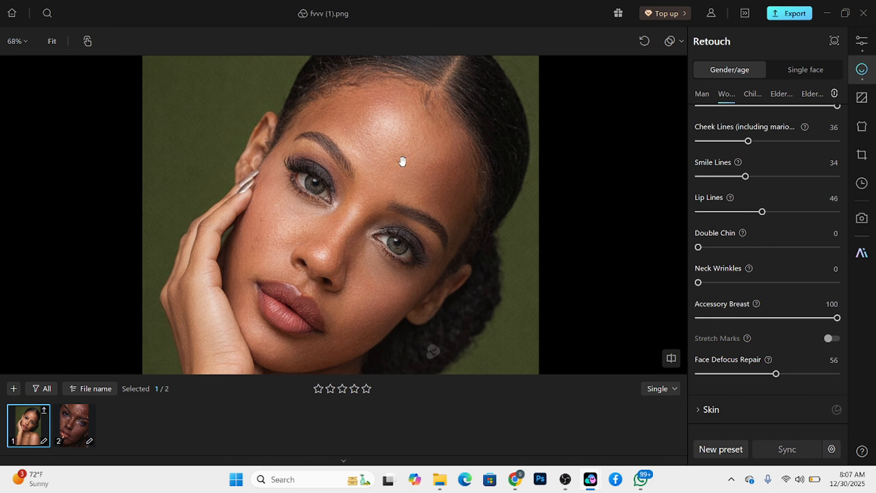
# Step: Expand the Skin settings and set Frequency Separation for the face to 73
pyautogui.scroll(-2, 759, 311)
pyautogui.click(715, 352)
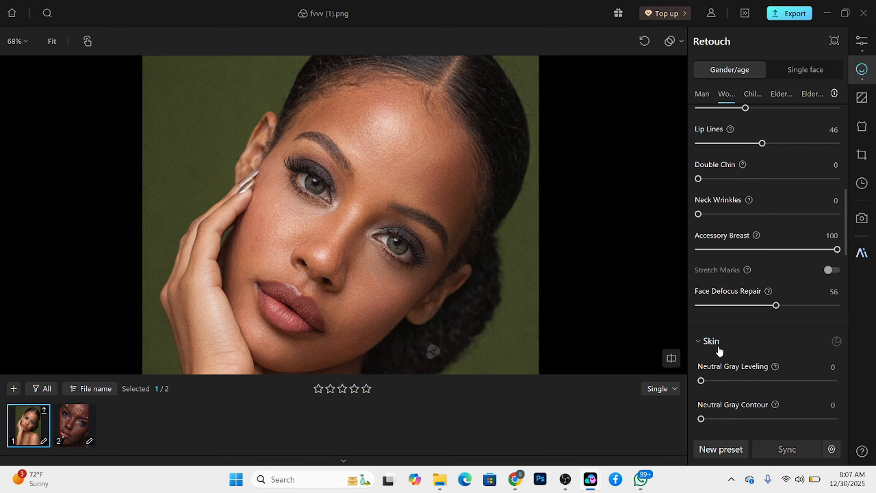
pyautogui.scroll(-3, 736, 316)
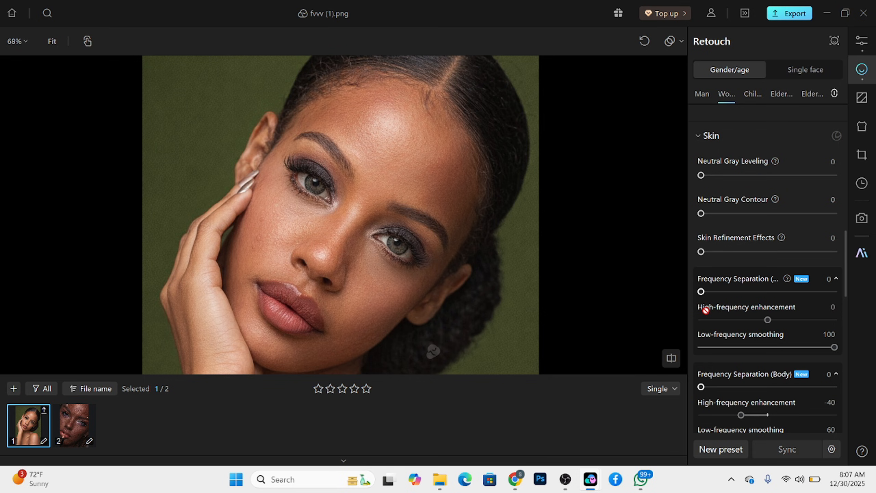
pyautogui.moveTo(785, 295); pyautogui.dragTo(800, 295)
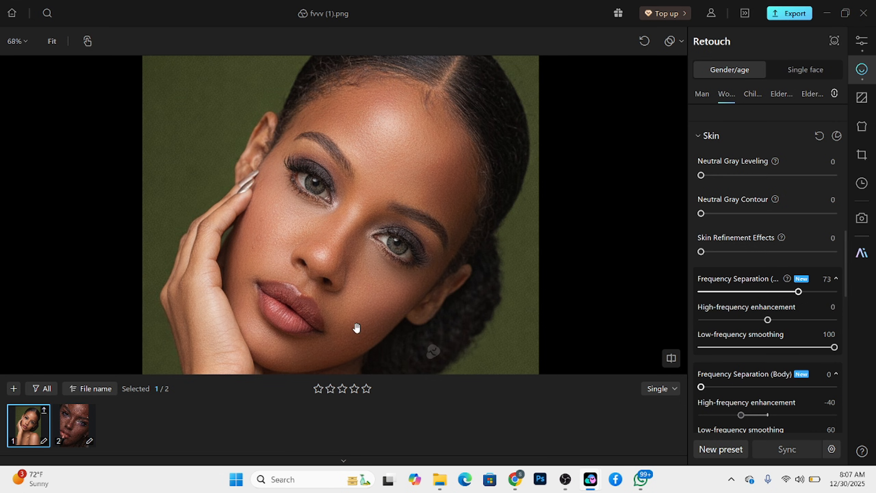
pyautogui.scroll(2, 356, 266)
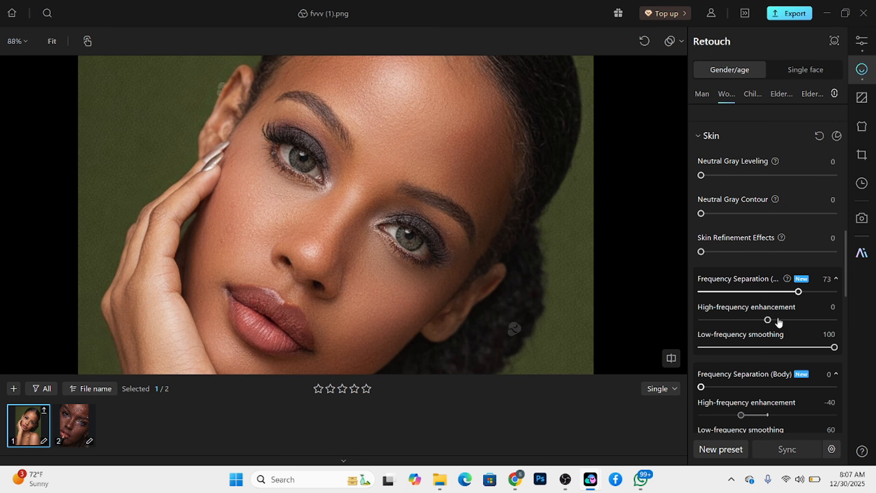
# Step: Try a High-frequency enhancement of 19 for the face, then reset it after comparing the skin with the original
pyautogui.moveTo(778, 322); pyautogui.dragTo(781, 322)
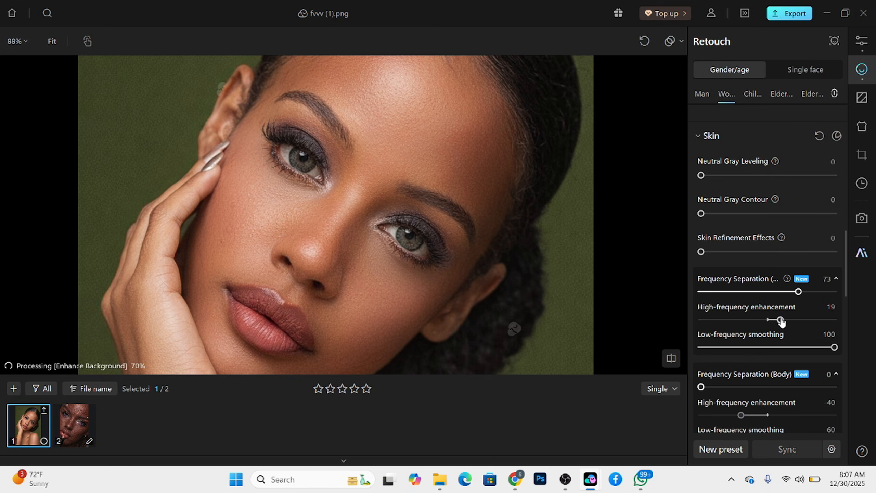
pyautogui.scroll(4, 309, 227)
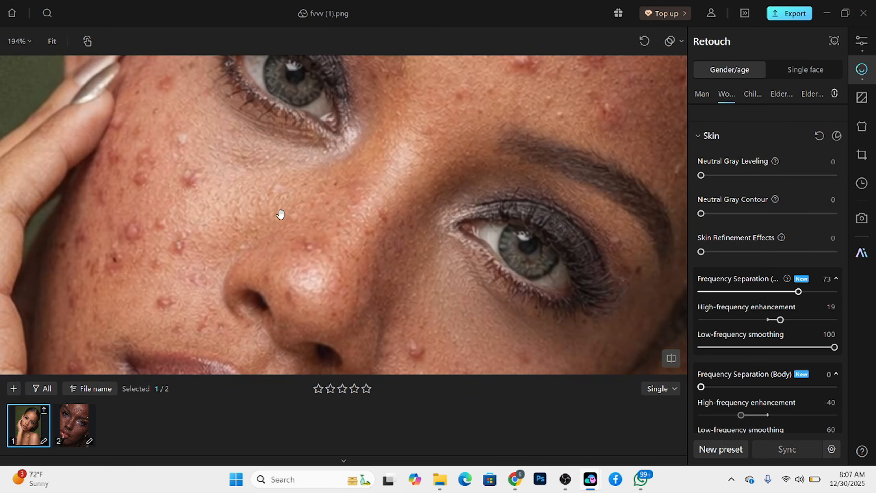
pyautogui.scroll(-2, 320, 190)
pyautogui.moveTo(402, 205); pyautogui.dragTo(404, 288)
pyautogui.scroll(-6, 380, 127)
pyautogui.scroll(4, 392, 179)
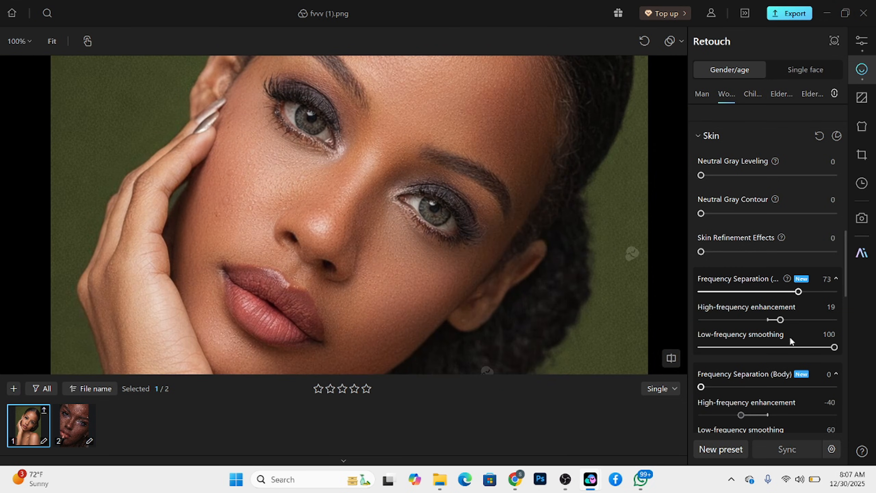
pyautogui.doubleClick(781, 321)
# Step: Set Frequency Separation (Body) to 77 in the Skin settings
pyautogui.click(803, 387)
pyautogui.scroll(-2, 808, 383)
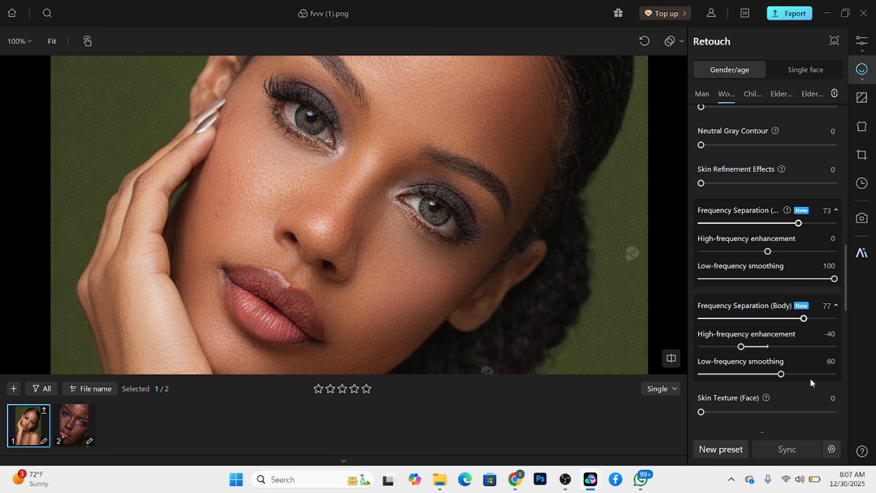
# Step: Set the body frequency separation's Low-frequency smoothing to 100 and High-frequency enhancement to 51
pyautogui.click(834, 374)
pyautogui.scroll(-2, 353, 247)
pyautogui.moveTo(368, 319); pyautogui.dragTo(345, 178)
pyautogui.click(760, 347)
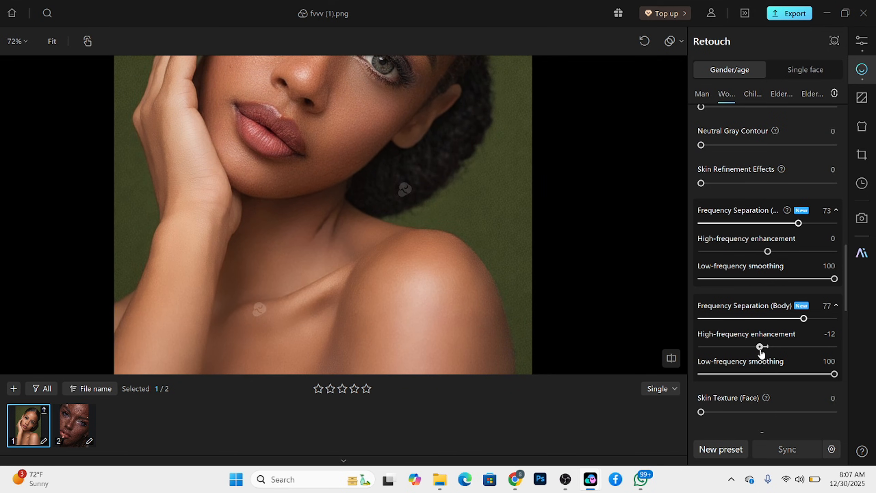
pyautogui.scroll(3, 431, 224)
pyautogui.moveTo(270, 199); pyautogui.dragTo(326, 291)
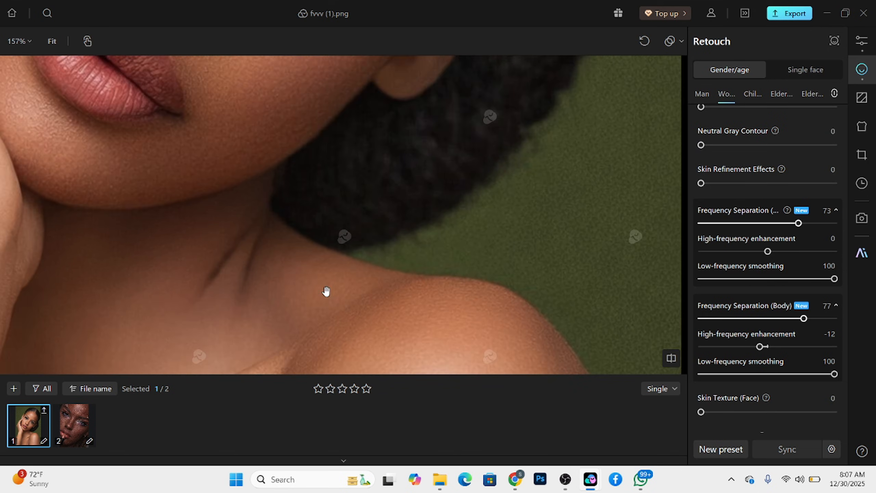
pyautogui.click(801, 347)
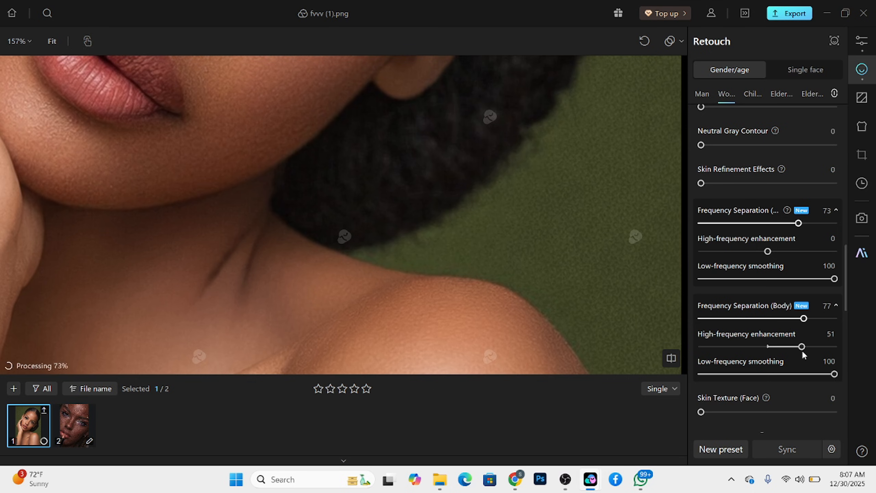
pyautogui.scroll(-4, 583, 307)
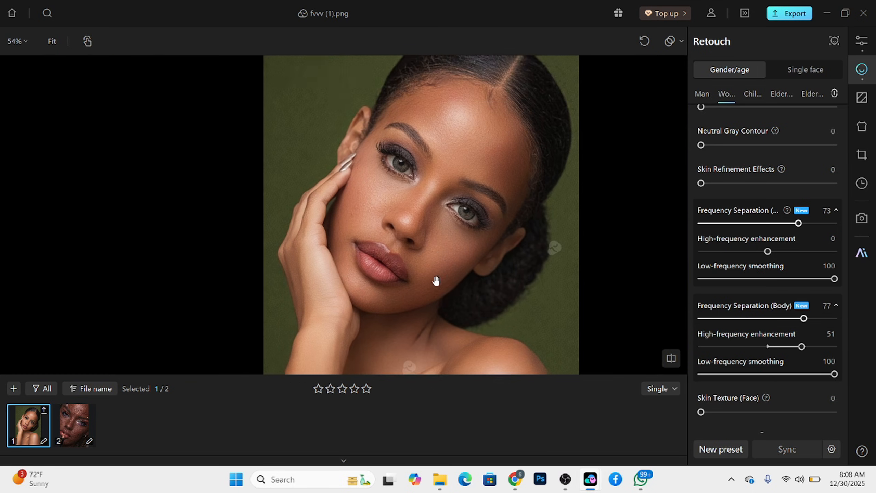
# Step: Set Skin Refinement Effects to 34, judging the effect on the face
pyautogui.scroll(2, 425, 224)
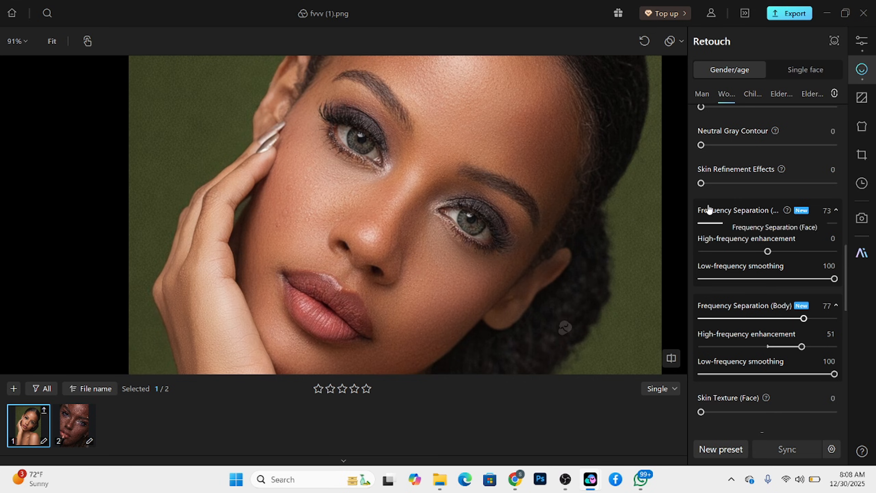
pyautogui.moveTo(709, 189); pyautogui.dragTo(735, 191)
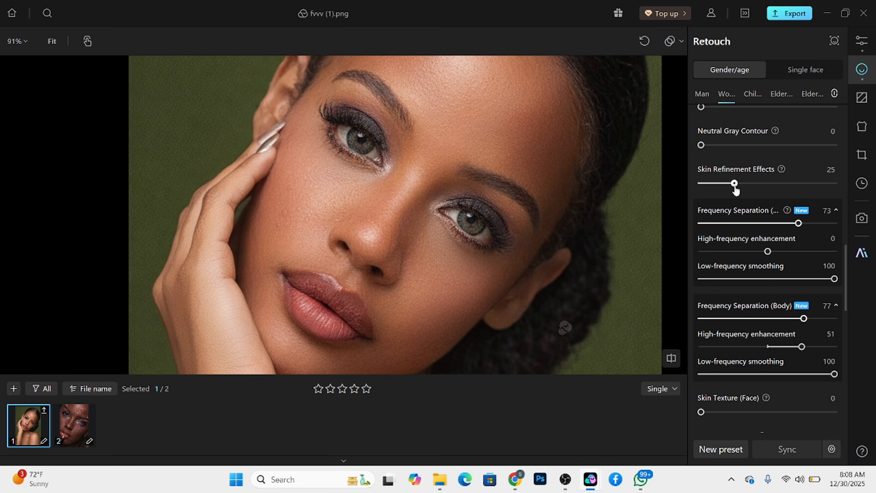
pyautogui.scroll(-2, 469, 256)
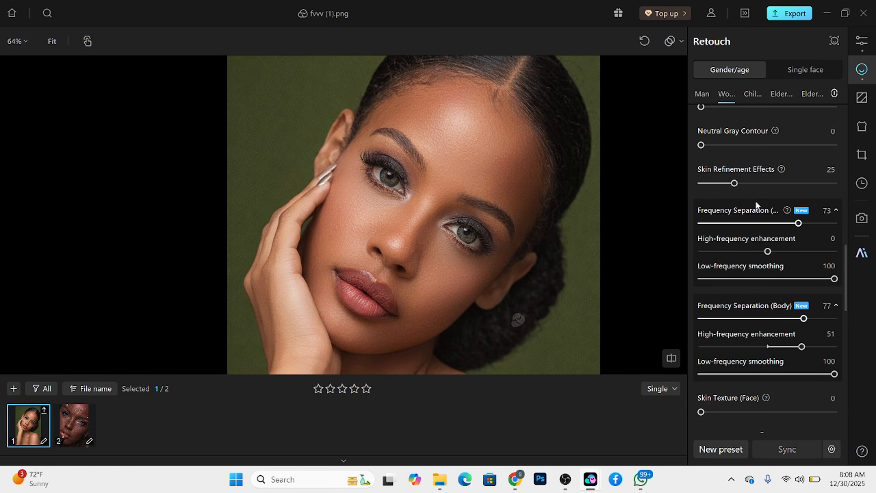
pyautogui.click(746, 185)
pyautogui.moveTo(528, 235); pyautogui.dragTo(513, 253)
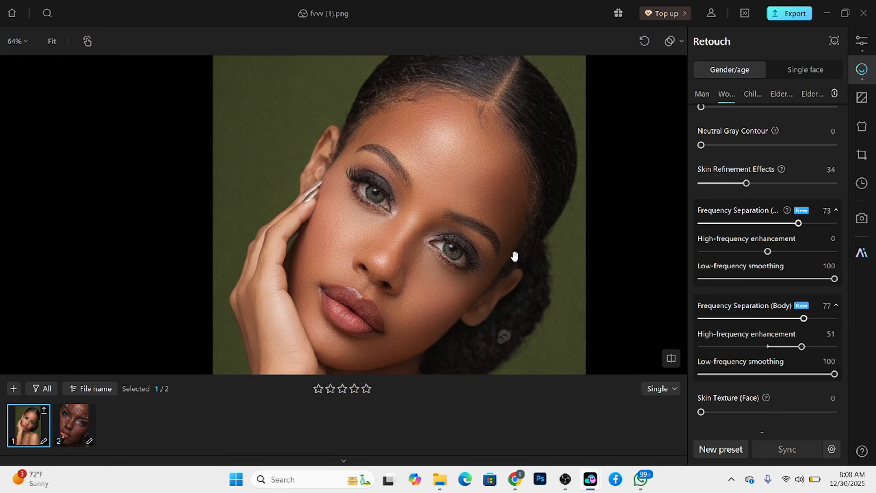
# Step: Set Neutral Gray Leveling to 88 in the Skin settings
pyautogui.scroll(1, 751, 206)
pyautogui.scroll(1, 754, 209)
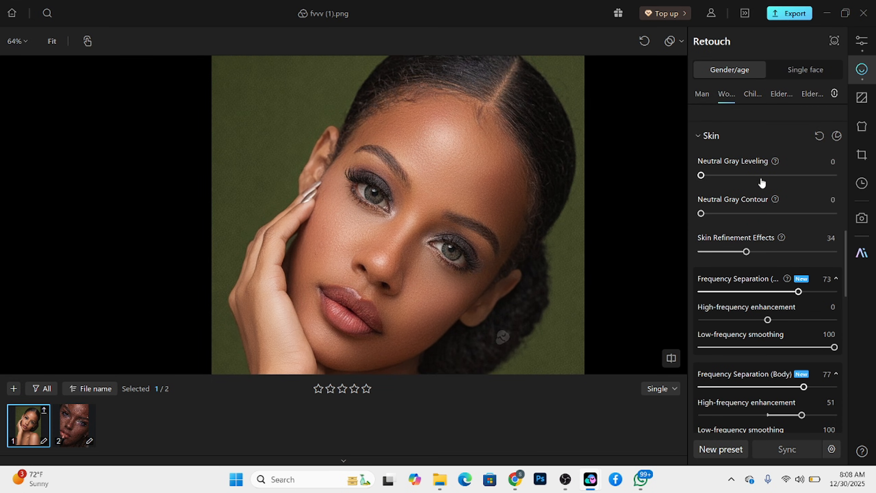
pyautogui.scroll(1, 381, 224)
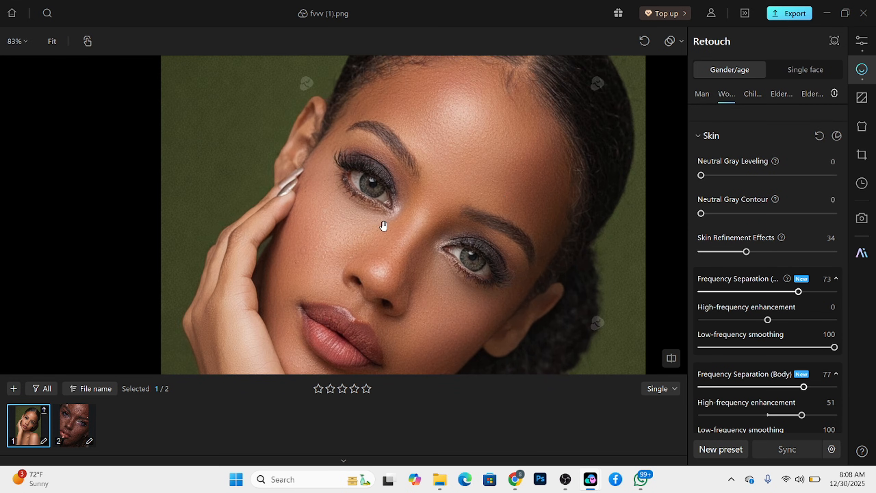
pyautogui.click(818, 176)
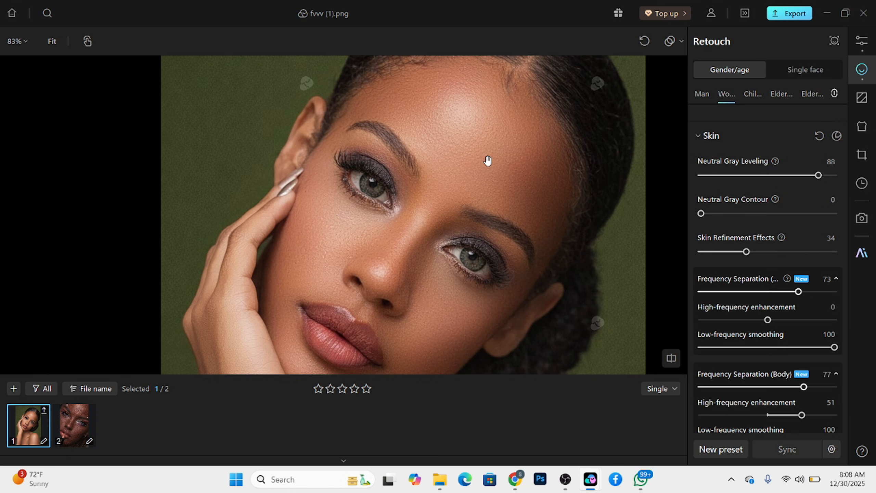
# Step: Set Neutral Gray Contour to 88 and inspect the shading of the face up close
pyautogui.click(793, 214)
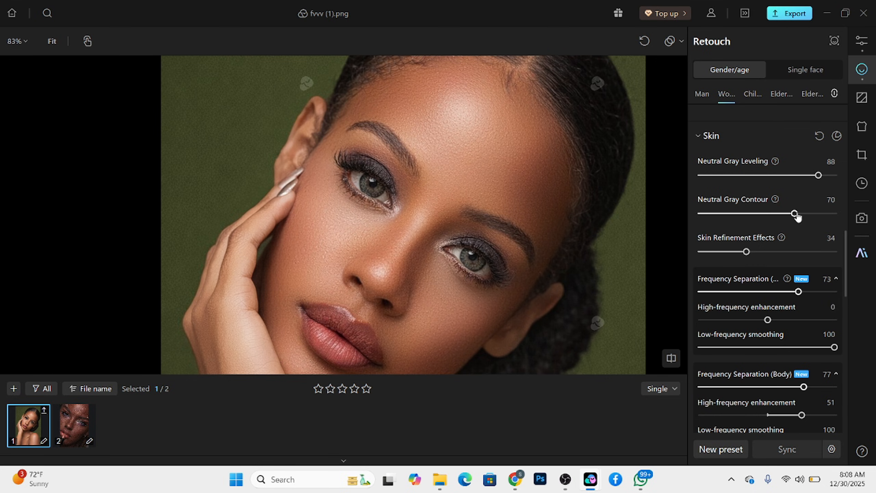
pyautogui.scroll(-3, 398, 140)
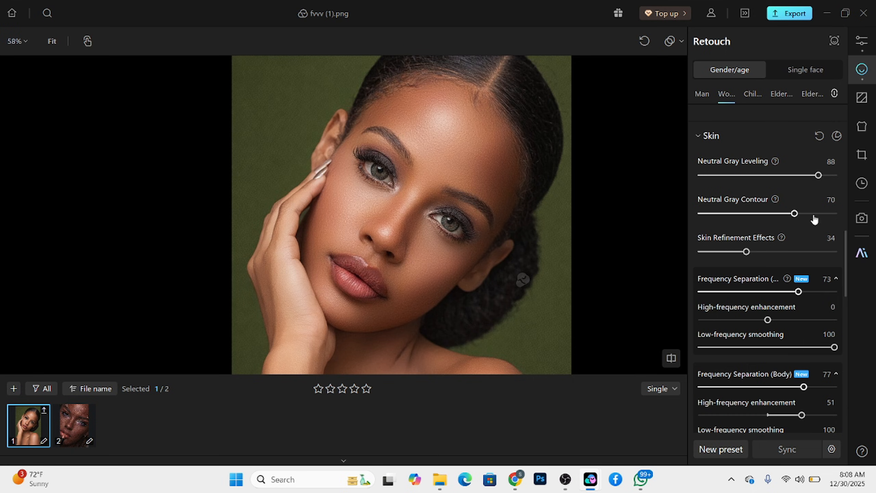
pyautogui.click(833, 214)
pyautogui.click(820, 214)
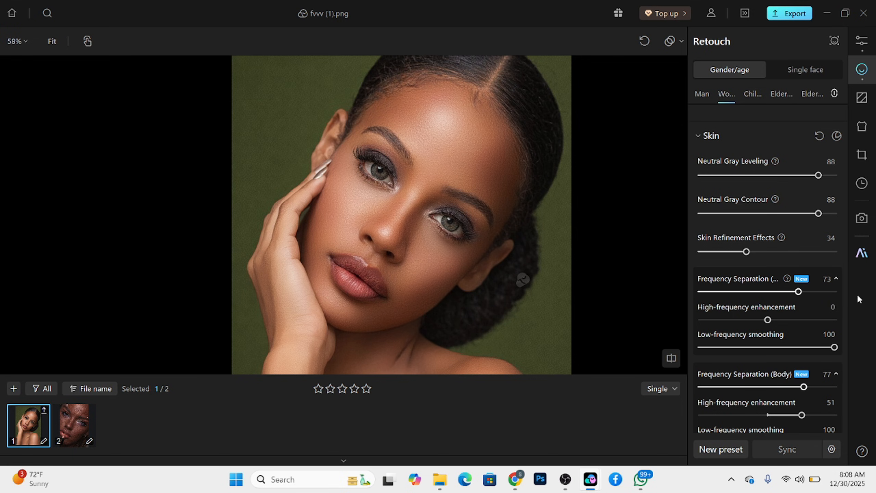
pyautogui.click(409, 238)
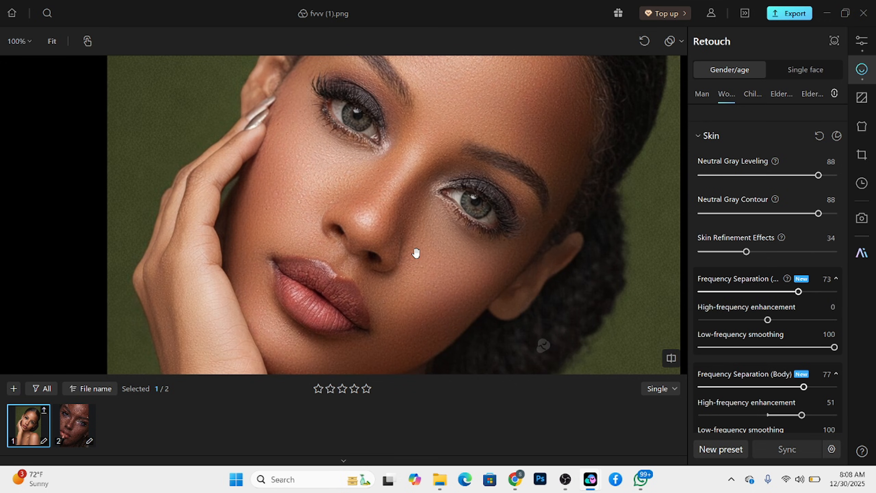
pyautogui.click(416, 252)
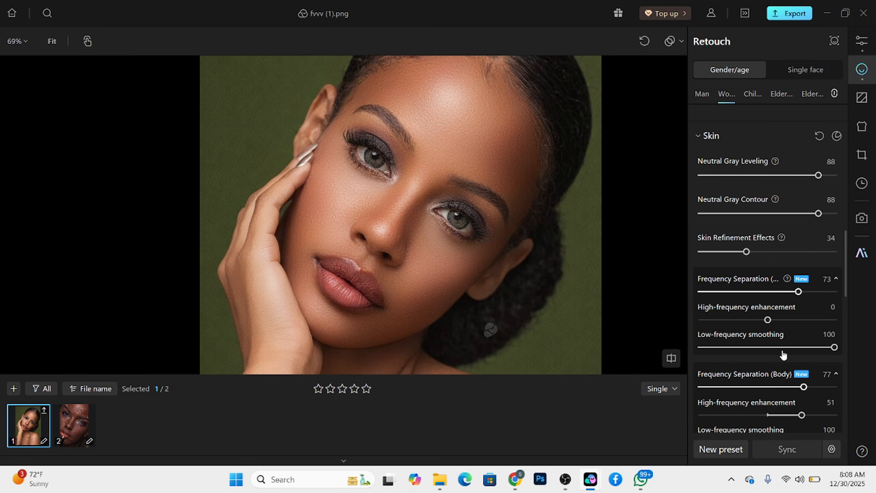
# Step: Try an AI Retouch (Face) strength of 99
pyautogui.scroll(-3, 783, 354)
pyautogui.scroll(-1, 762, 305)
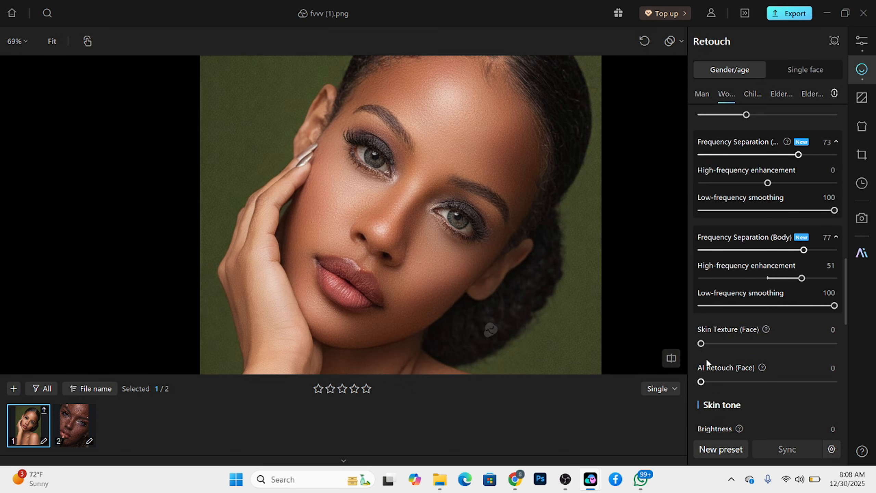
pyautogui.click(833, 382)
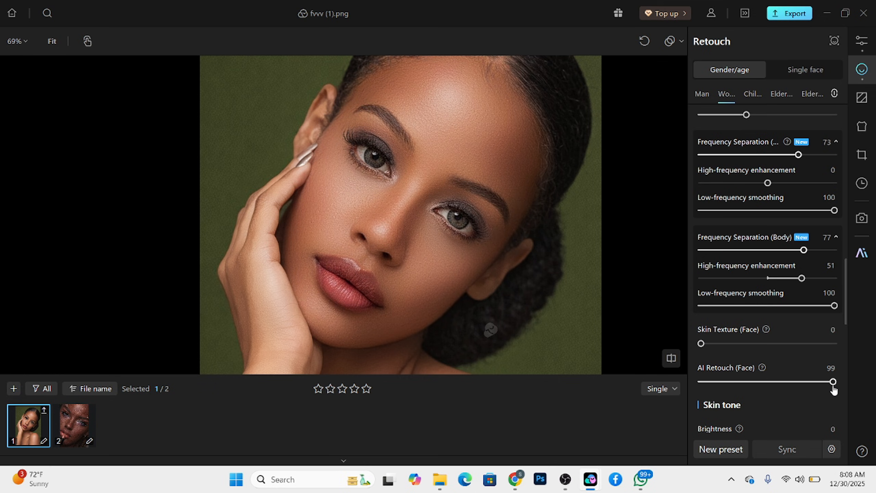
# Step: Examine the cheek, eyes, nose and lips at several magnifications to judge the AI face retouch
pyautogui.scroll(-1, 448, 237)
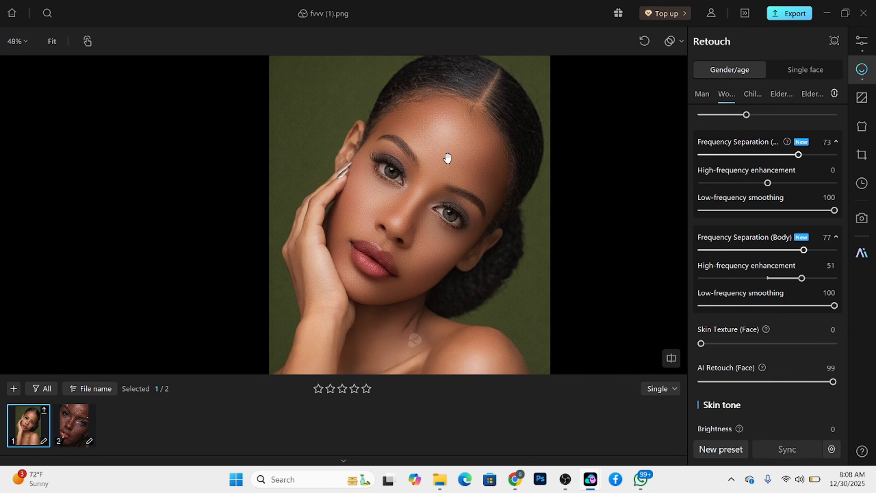
pyautogui.scroll(3, 445, 159)
pyautogui.click(480, 221)
pyautogui.scroll(-3, 435, 179)
pyautogui.click(490, 255)
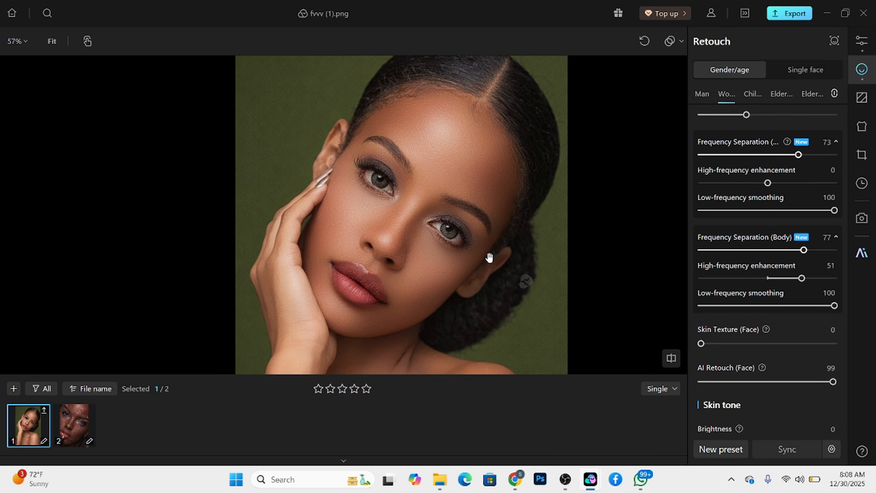
pyautogui.moveTo(496, 250)
pyautogui.mouseDown()
pyautogui.moveTo(400, 242)
pyautogui.moveTo(445, 249)
pyautogui.moveTo(436, 262)
pyautogui.mouseUp()
pyautogui.scroll(8, 358, 235)
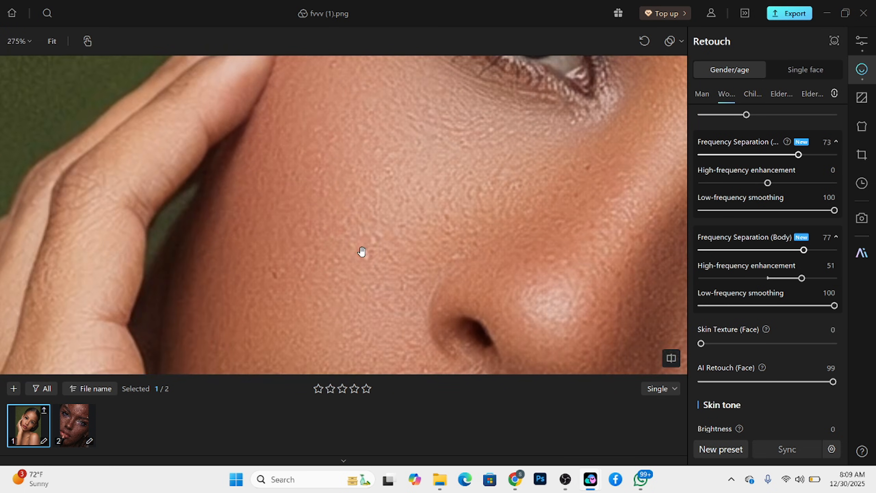
pyautogui.scroll(-6, 361, 218)
pyautogui.scroll(3, 389, 244)
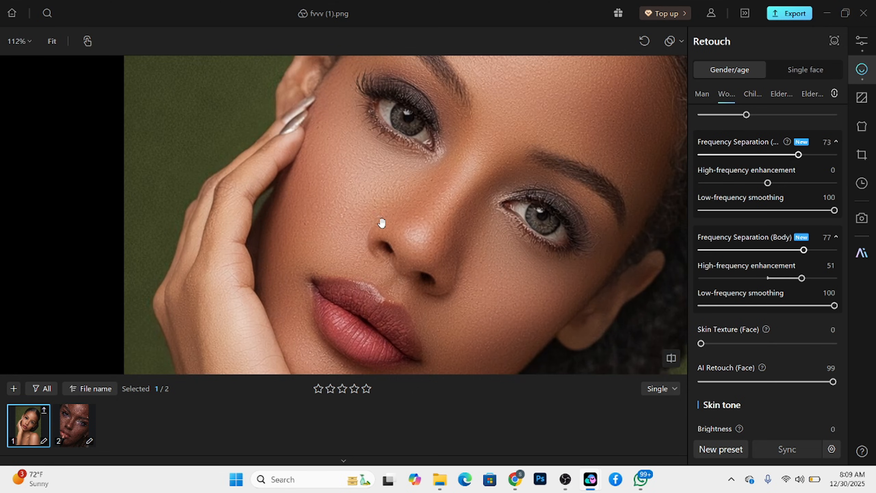
pyautogui.scroll(-2, 384, 222)
# Step: Set AI Retouch (Face) to 35 and review the whole portrait
pyautogui.moveTo(833, 382)
pyautogui.mouseDown()
pyautogui.moveTo(730, 383)
pyautogui.moveTo(749, 383)
pyautogui.mouseUp()
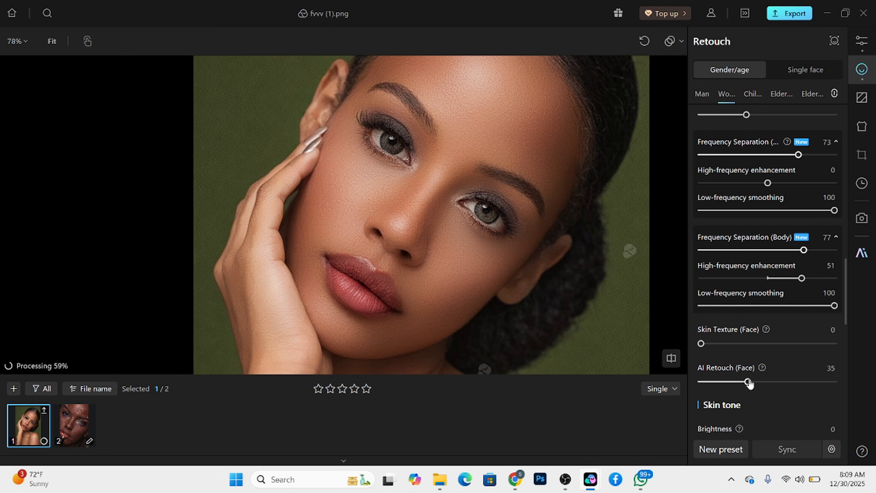
pyautogui.scroll(5, 453, 238)
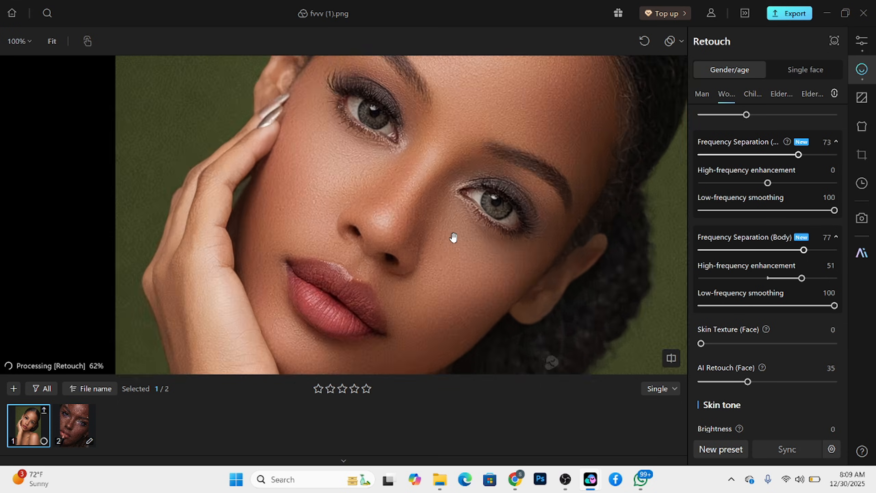
pyautogui.scroll(-6, 453, 238)
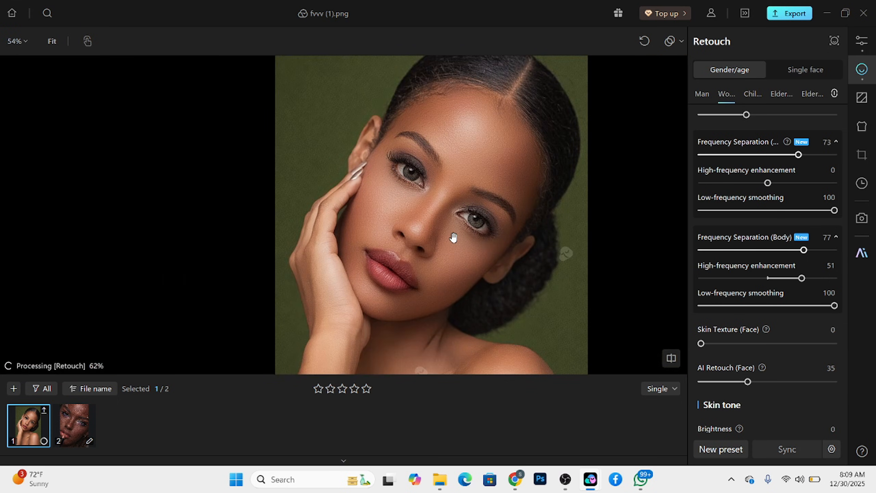
pyautogui.moveTo(455, 303); pyautogui.dragTo(407, 312)
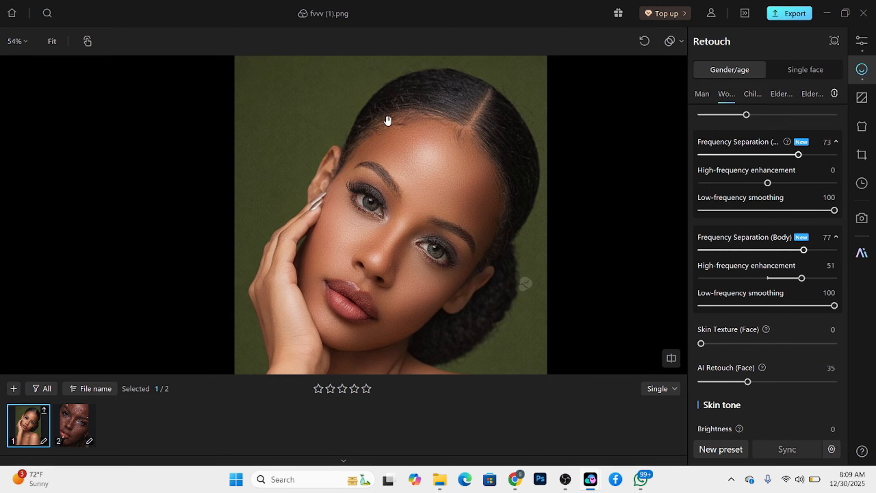
pyautogui.scroll(-3, 387, 120)
pyautogui.scroll(1, 321, 169)
# Step: Apply the Tanned skin tone at intensity 17 and set the skin tone Temperature to -20
pyautogui.scroll(-1, 772, 370)
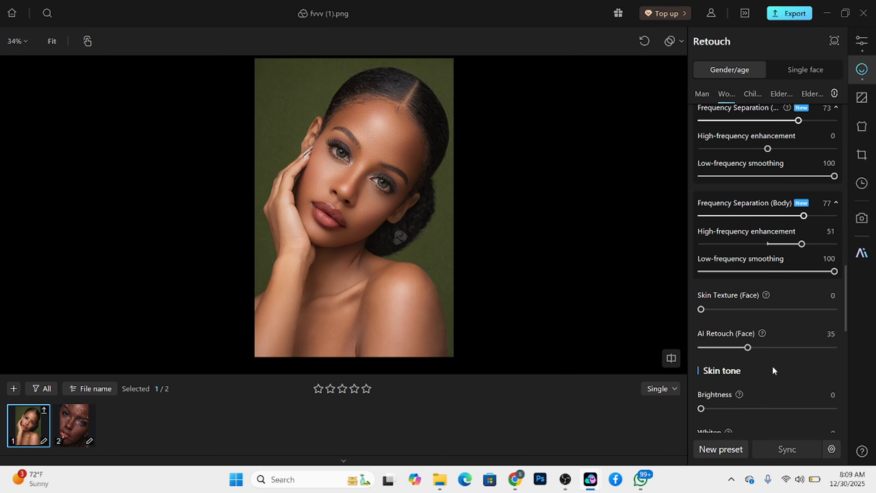
pyautogui.scroll(-1, 783, 348)
pyautogui.scroll(-3, 804, 333)
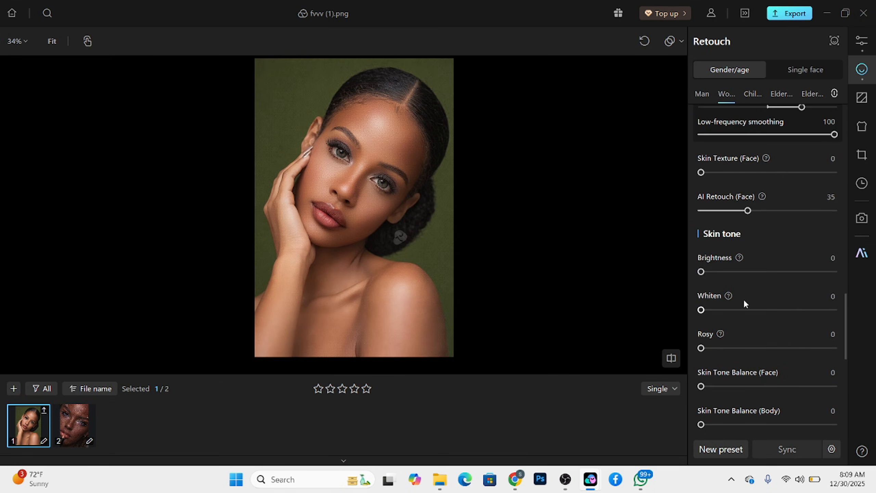
pyautogui.scroll(-5, 744, 299)
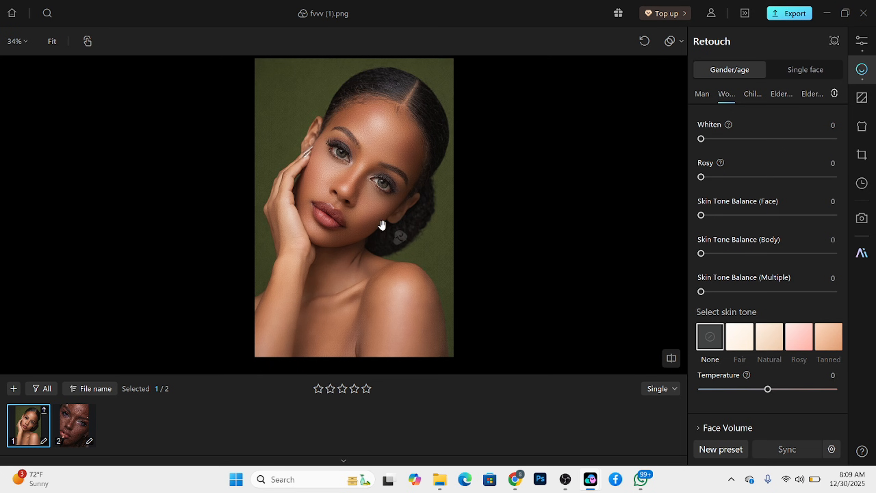
pyautogui.click(828, 343)
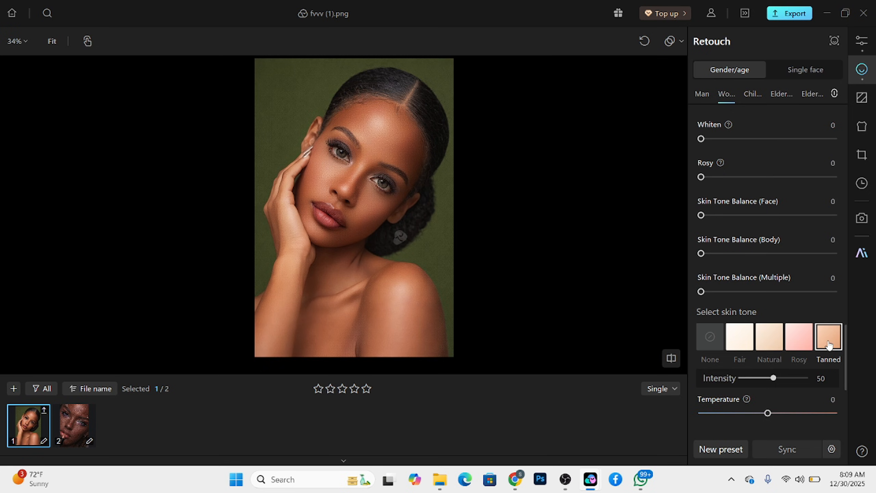
pyautogui.click(751, 378)
pyautogui.moveTo(762, 415); pyautogui.dragTo(754, 414)
pyautogui.scroll(3, 351, 184)
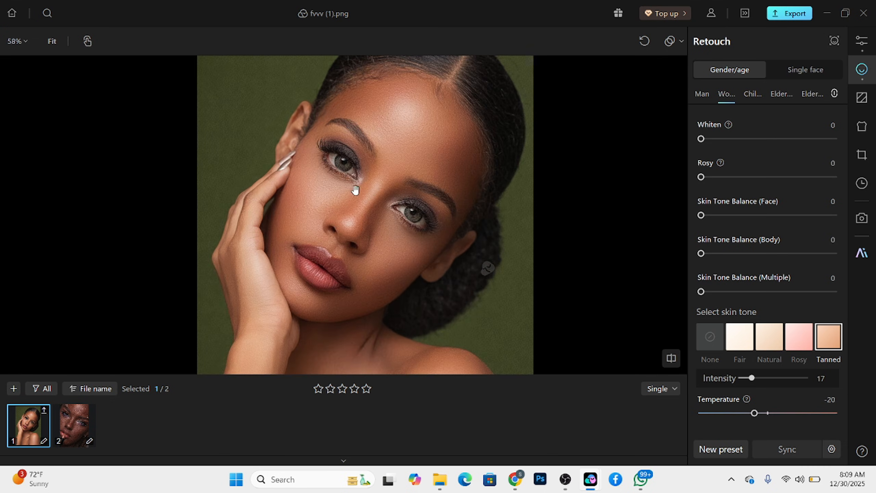
# Step: Set Skin Tone Balance to 36 for Multiple and 10 for Body, and compare the portrait with the original
pyautogui.click(748, 292)
pyautogui.click(715, 255)
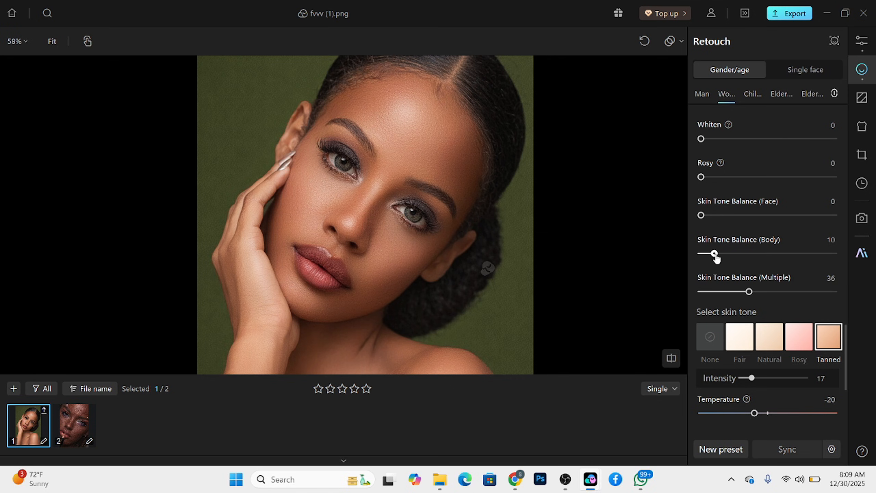
pyautogui.scroll(-2, 386, 179)
pyautogui.press('\\')
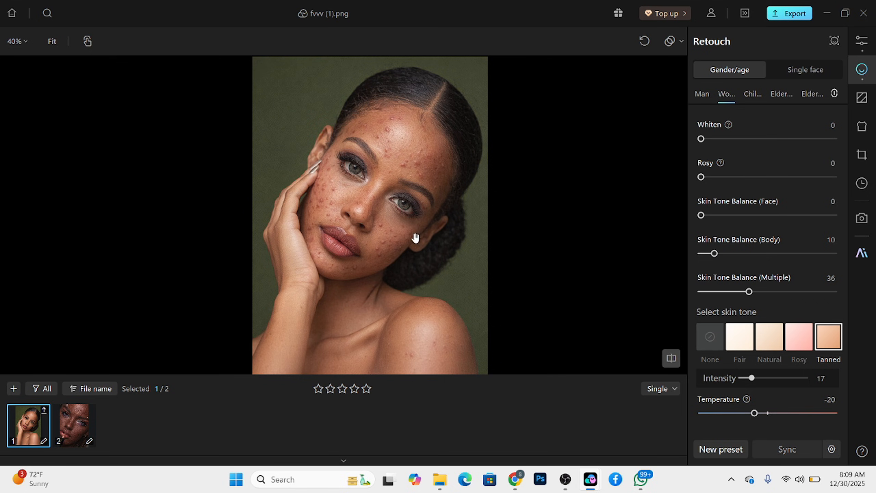
pyautogui.press('\\')
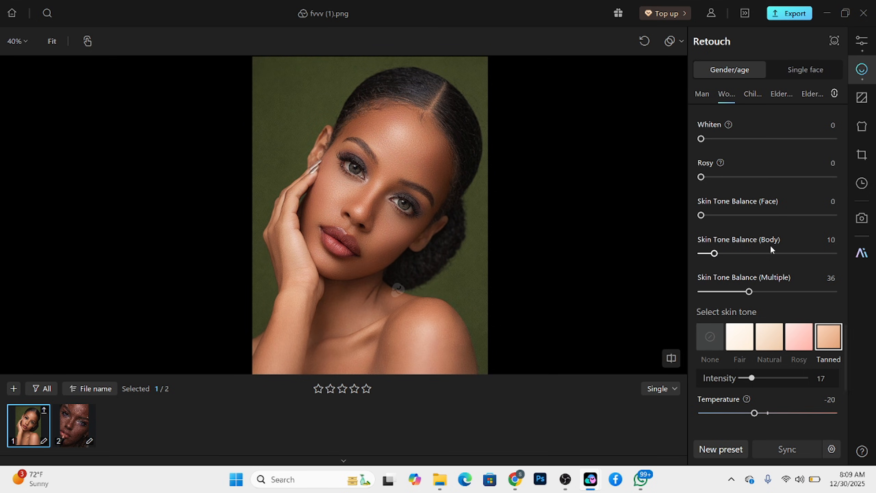
pyautogui.scroll(2, 752, 199)
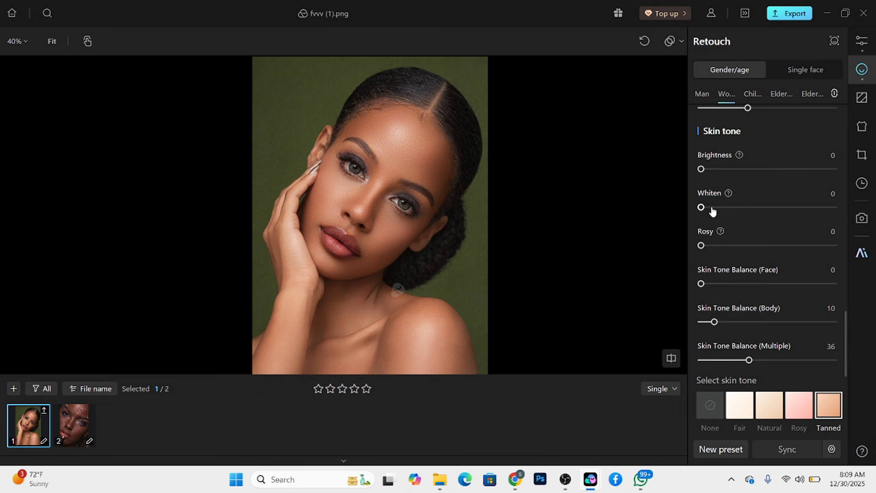
# Step: Set the skin tone Whiten to 5 and the Tanned intensity to 23, and check the face up close
pyautogui.moveTo(711, 207); pyautogui.dragTo(715, 207)
pyautogui.scroll(3, 395, 162)
pyautogui.scroll(-3, 391, 250)
pyautogui.scroll(-1, 388, 192)
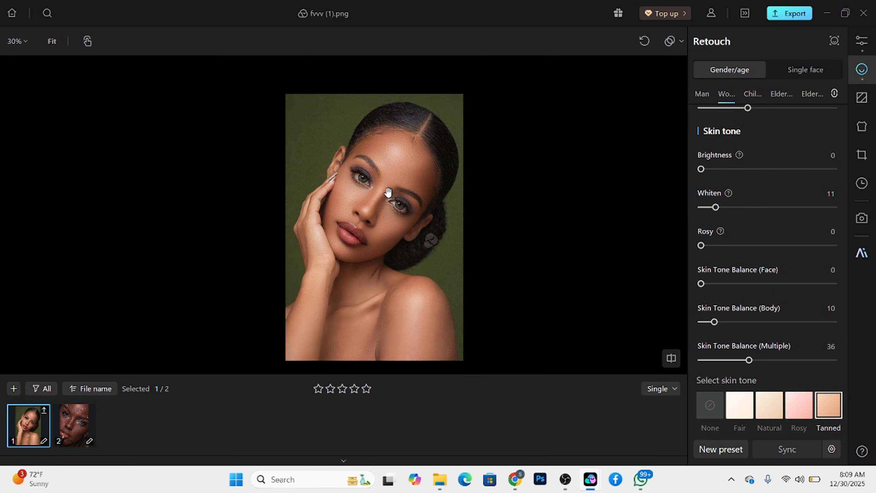
pyautogui.scroll(-1, 391, 249)
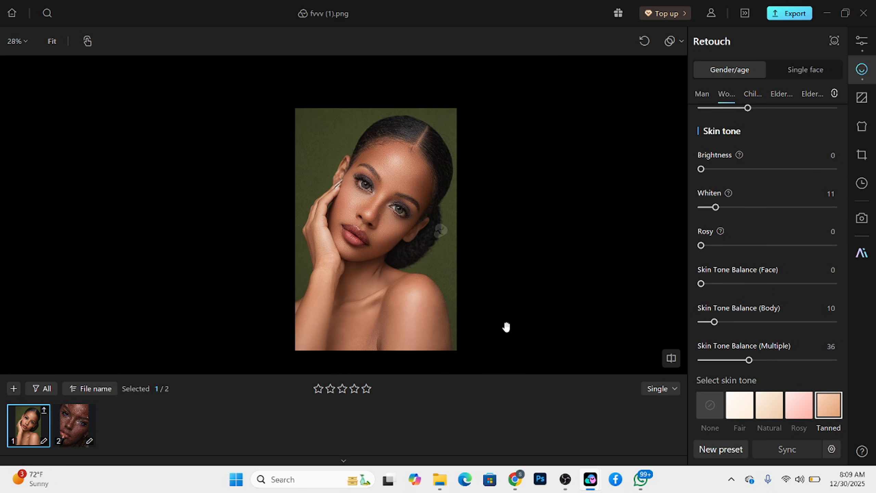
pyautogui.moveTo(715, 207); pyautogui.dragTo(708, 207)
pyautogui.scroll(-1, 766, 364)
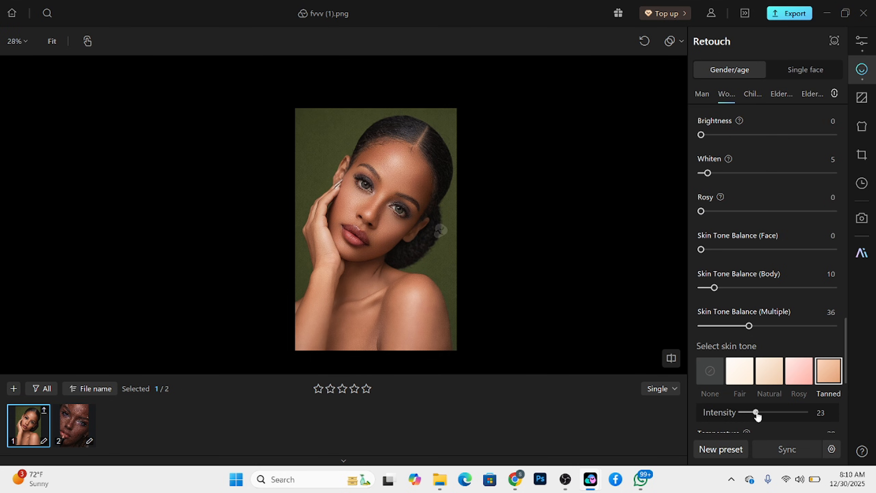
pyautogui.scroll(2, 423, 275)
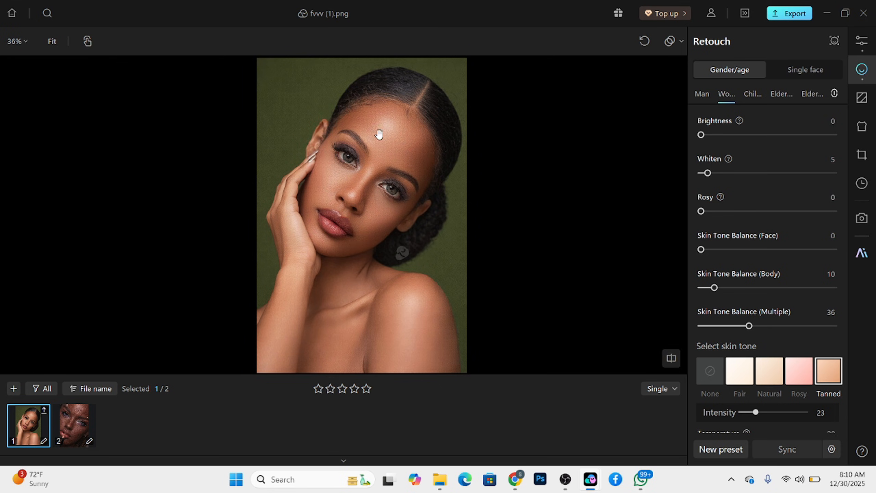
pyautogui.scroll(4, 379, 134)
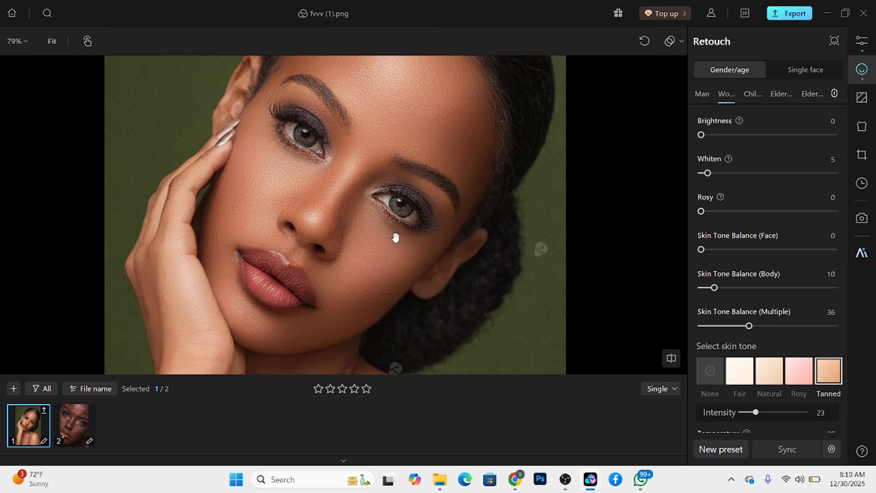
pyautogui.moveTo(372, 276); pyautogui.dragTo(374, 289)
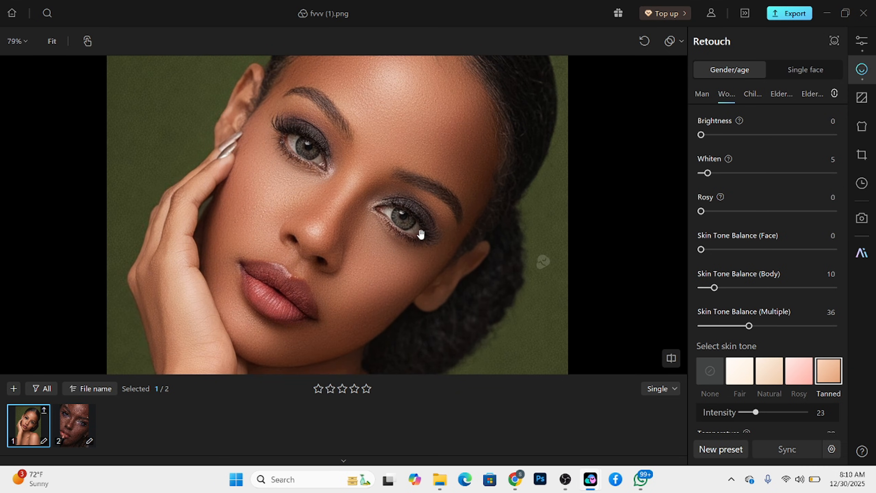
# Step: In the makeup settings, set both Enhance Eyebrows and Enhance Eye Makeup to 100
pyautogui.scroll(-2, 421, 234)
pyautogui.scroll(-5, 783, 310)
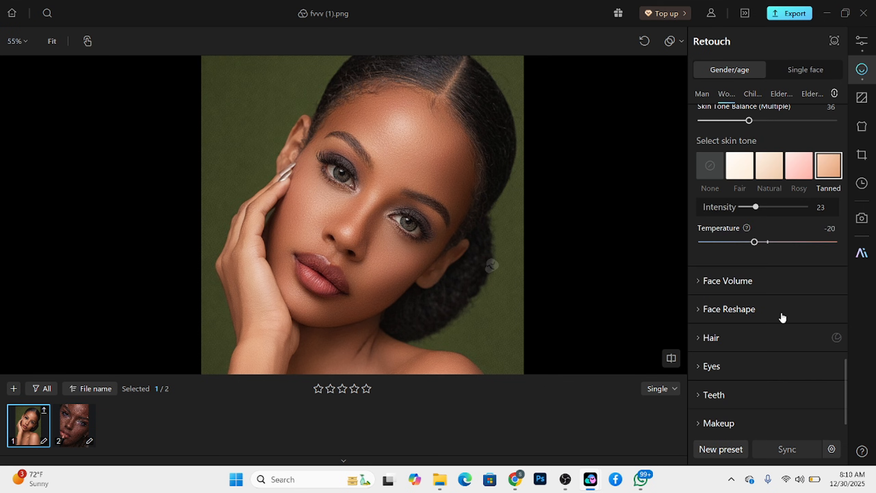
pyautogui.scroll(-1, 783, 328)
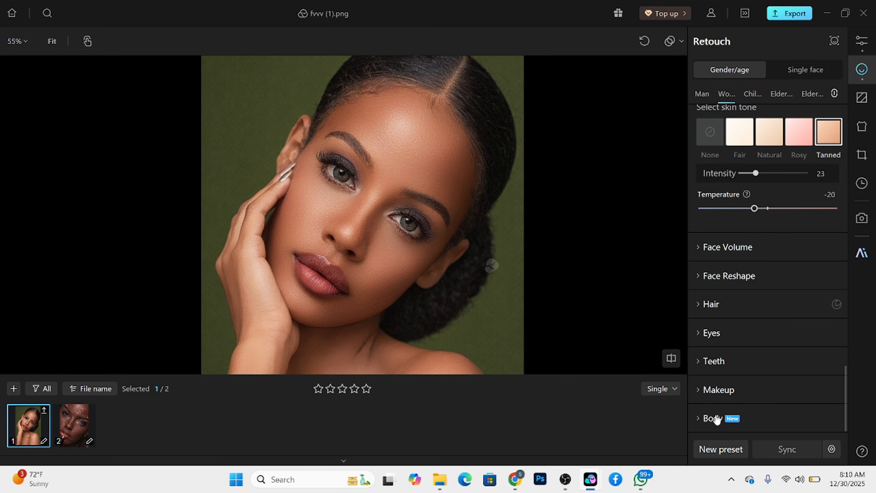
pyautogui.click(719, 394)
pyautogui.scroll(-1, 751, 389)
pyautogui.scroll(3, 394, 141)
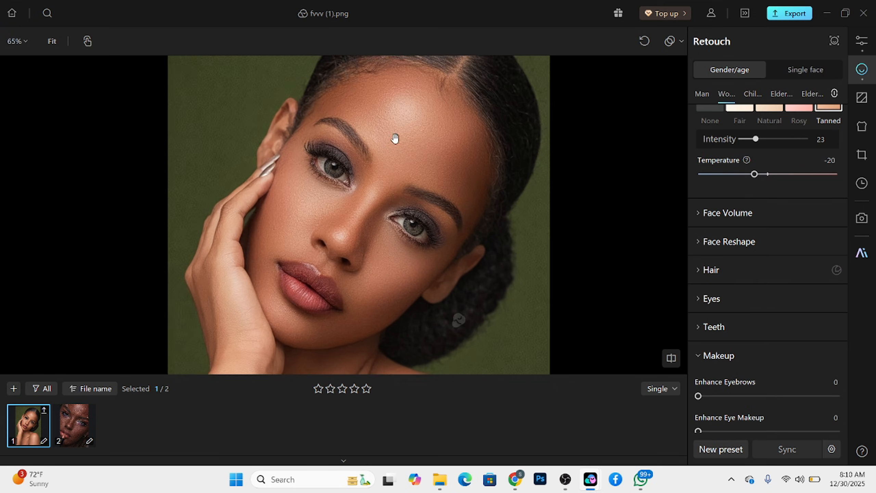
pyautogui.scroll(2, 393, 182)
pyautogui.moveTo(382, 227); pyautogui.dragTo(383, 220)
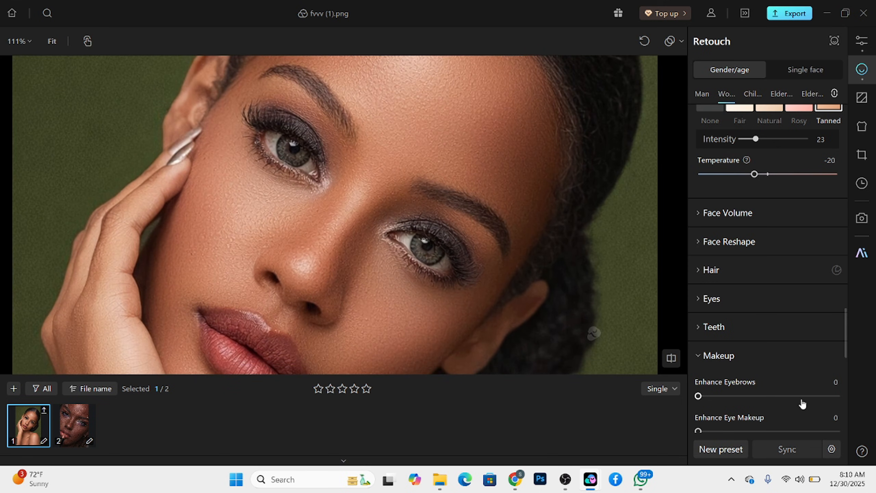
pyautogui.moveTo(803, 397); pyautogui.dragTo(836, 396)
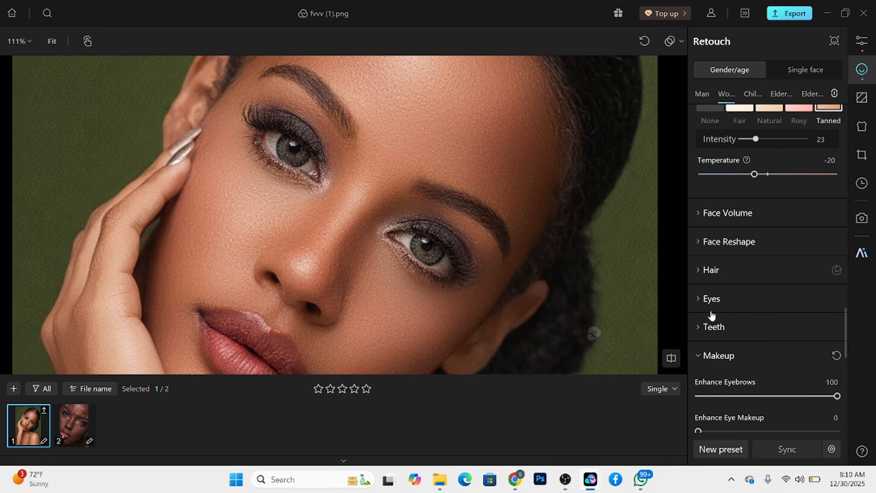
pyautogui.scroll(-2, 714, 338)
pyautogui.moveTo(716, 366); pyautogui.dragTo(837, 363)
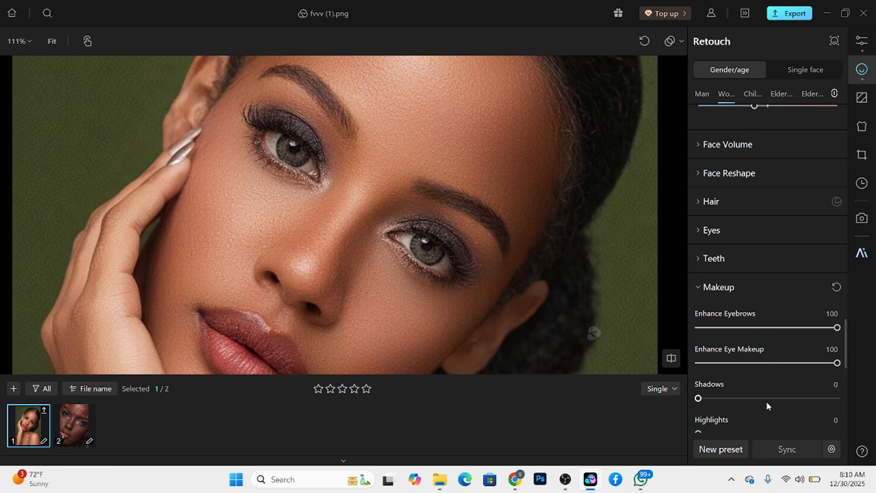
# Step: Set the makeup Shadows to 46 and Highlights to 59, comparing the portrait with the original
pyautogui.scroll(-6, 356, 162)
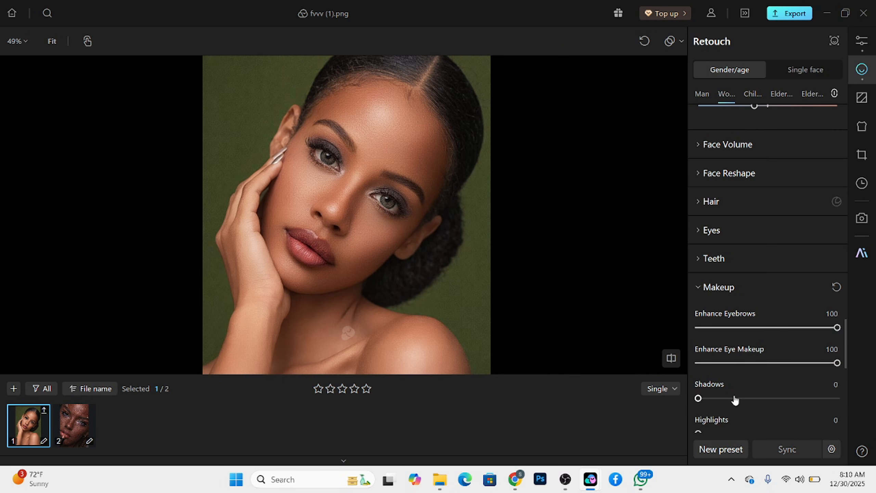
pyautogui.moveTo(736, 399); pyautogui.dragTo(757, 399)
pyautogui.scroll(-1, 774, 397)
pyautogui.click(769, 399)
pyautogui.moveTo(769, 399); pyautogui.dragTo(780, 399)
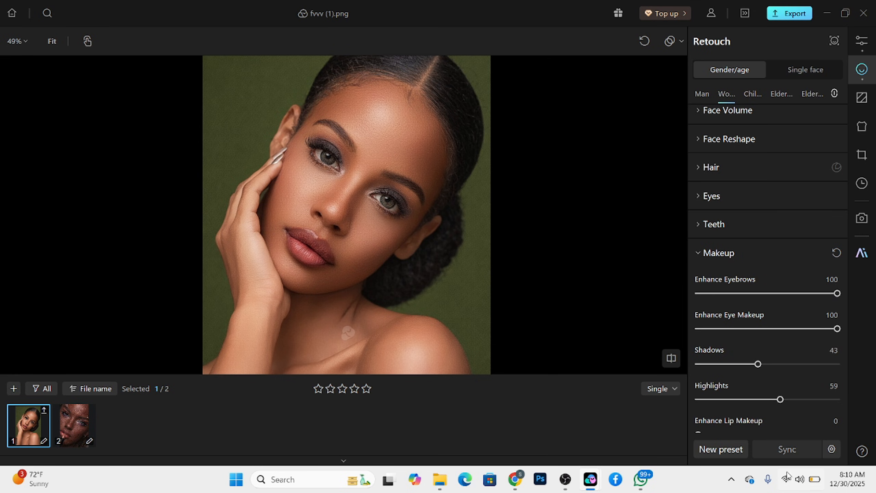
pyautogui.press('\\')
pyautogui.press('\\')
pyautogui.moveTo(808, 367); pyautogui.dragTo(839, 364)
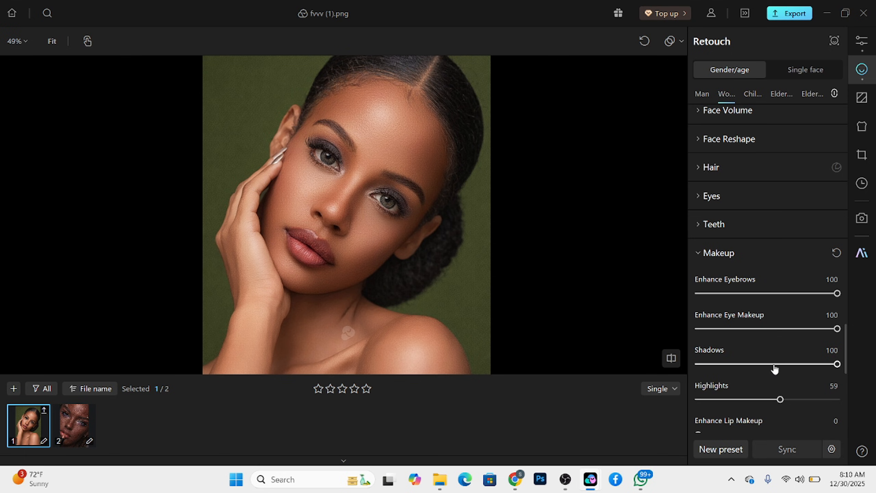
pyautogui.moveTo(774, 366); pyautogui.dragTo(761, 365)
# Step: Set Enhance Lip Makeup to 100 and Enhance Blush to 33, and check the result around the lips and eyes
pyautogui.scroll(2, 369, 266)
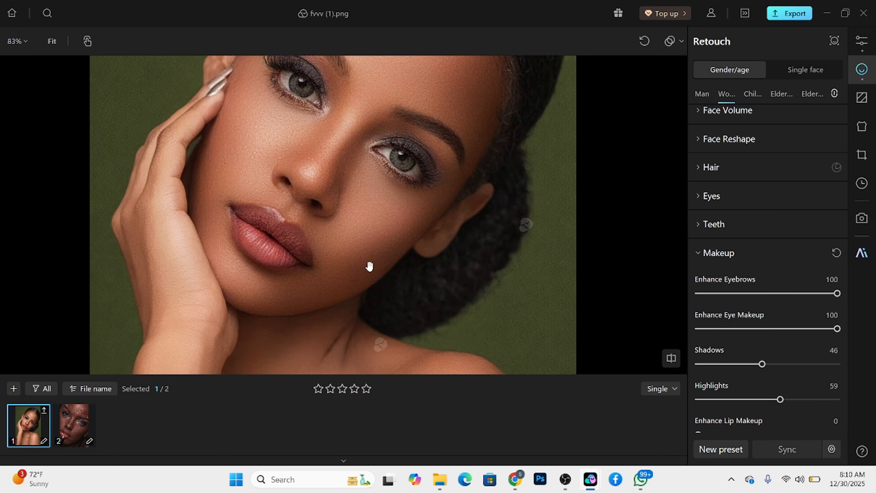
pyautogui.scroll(-1, 771, 385)
pyautogui.click(761, 401)
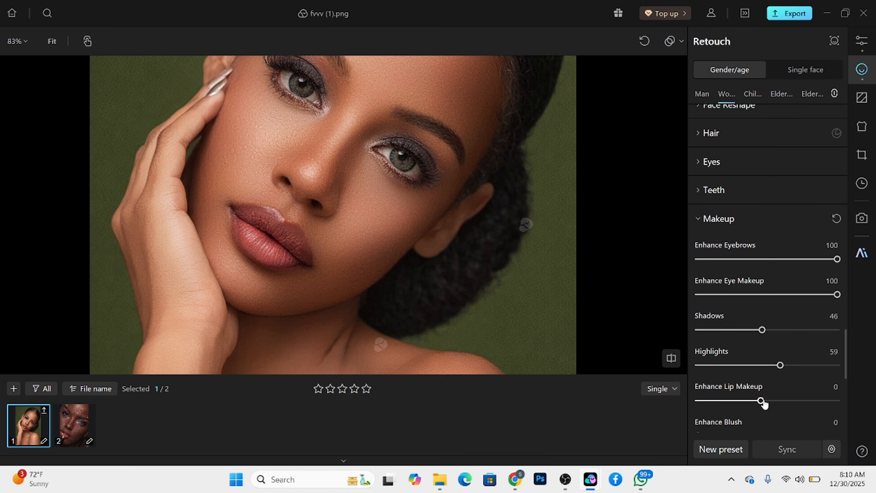
pyautogui.moveTo(763, 403); pyautogui.dragTo(836, 400)
pyautogui.scroll(-2, 307, 248)
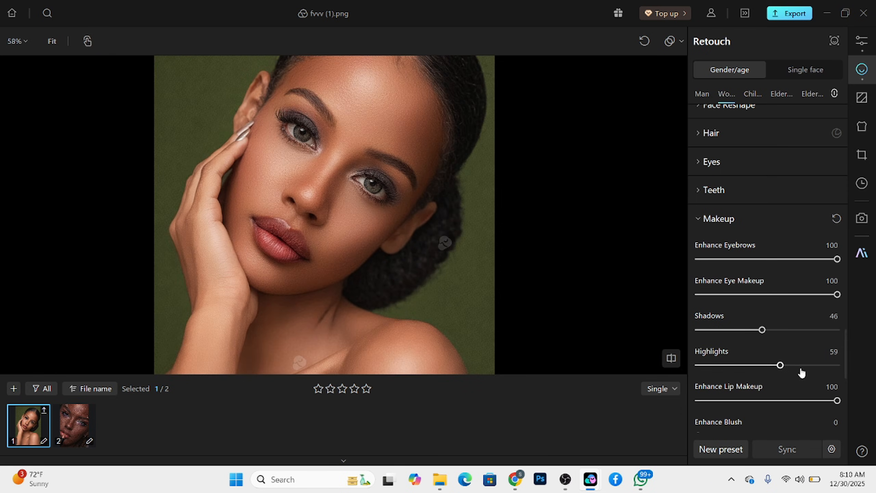
pyautogui.scroll(-2, 800, 371)
pyautogui.moveTo(729, 371); pyautogui.dragTo(743, 367)
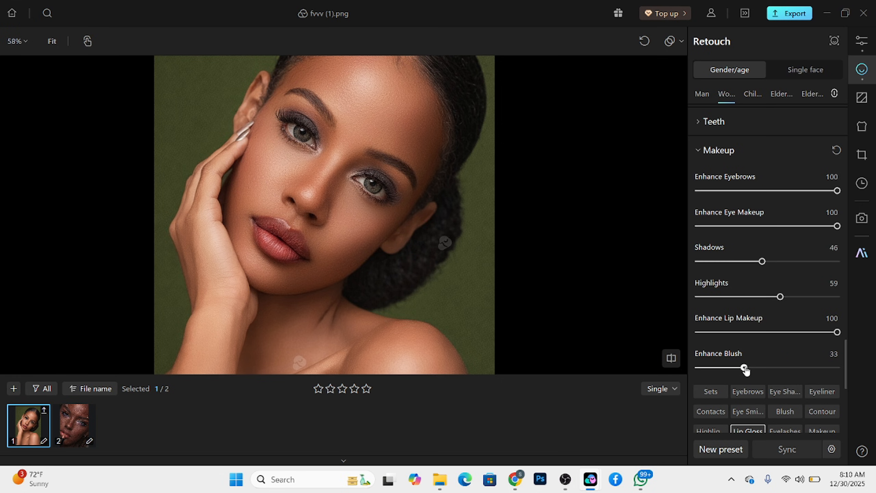
pyautogui.scroll(5, 287, 137)
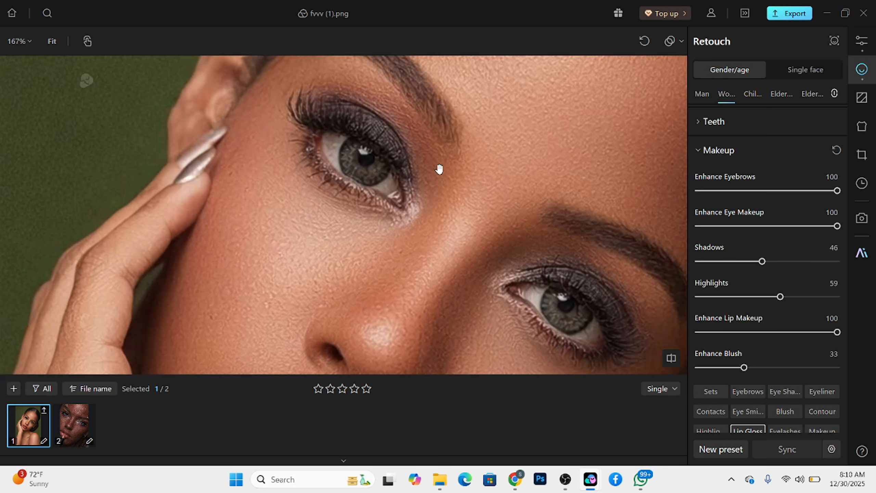
pyautogui.scroll(-3, 402, 223)
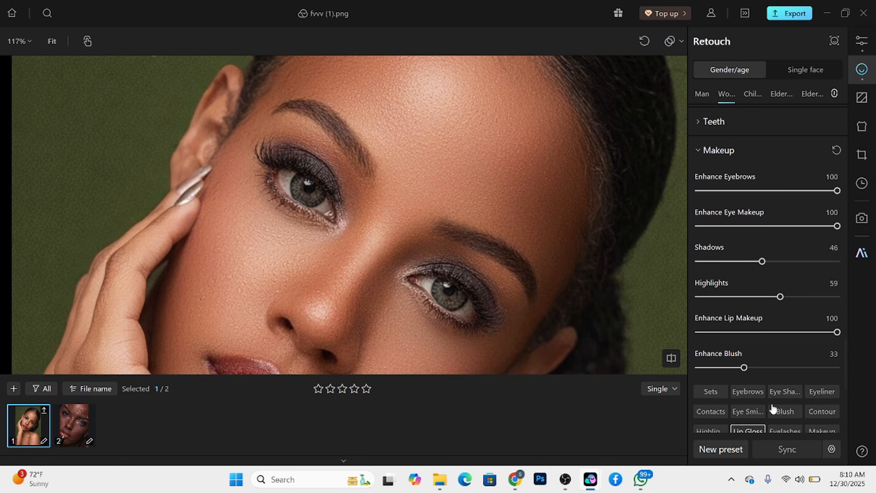
# Step: Try eyebrow style 06, replace it with style 07 at intensity 17, and review the face
pyautogui.click(753, 394)
pyautogui.scroll(-4, 755, 396)
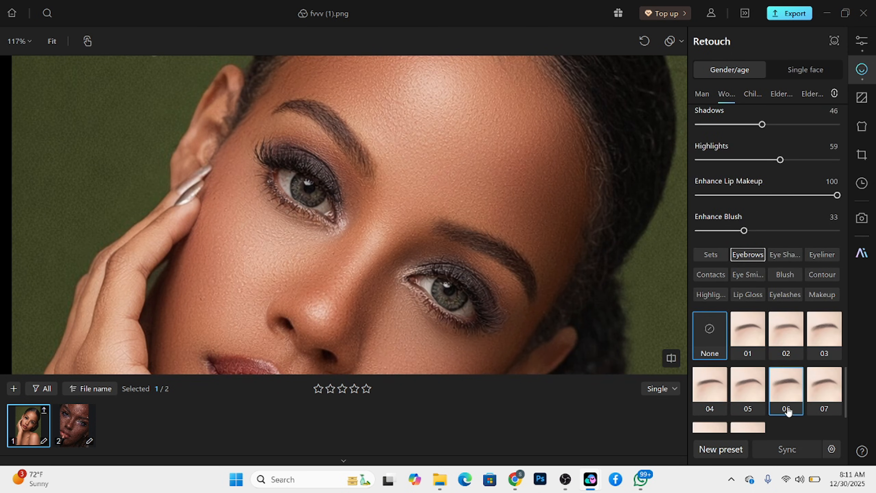
pyautogui.click(787, 388)
pyautogui.scroll(-5, 487, 268)
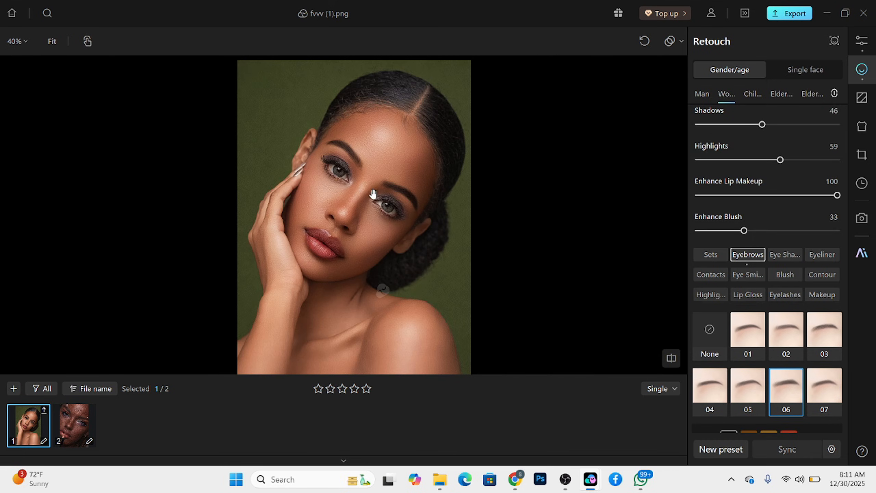
pyautogui.scroll(3, 384, 158)
pyautogui.click(831, 390)
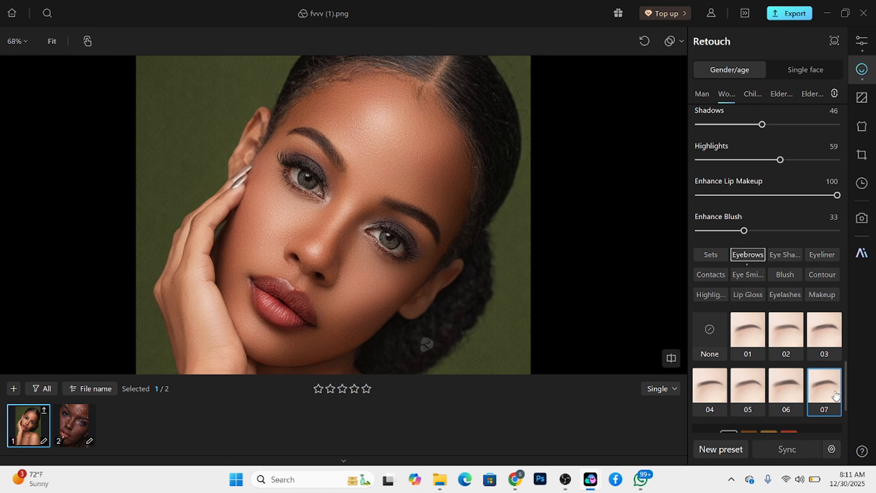
pyautogui.scroll(-3, 737, 416)
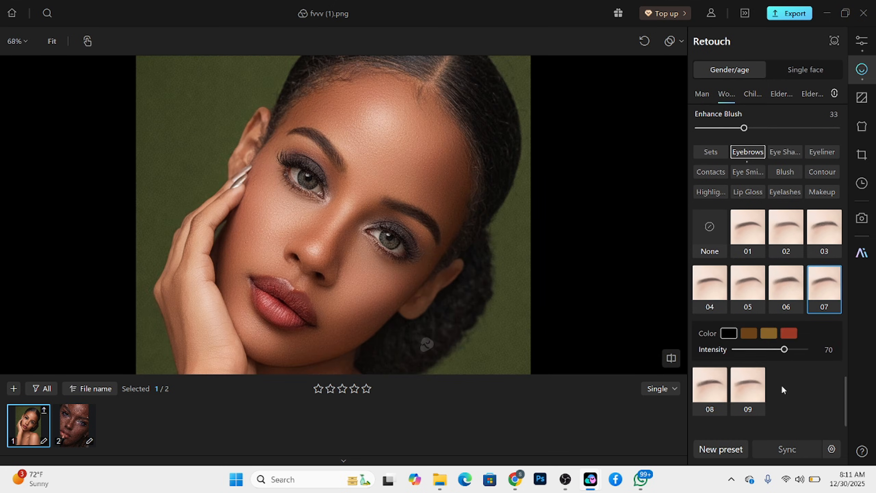
pyautogui.moveTo(760, 351); pyautogui.dragTo(747, 352)
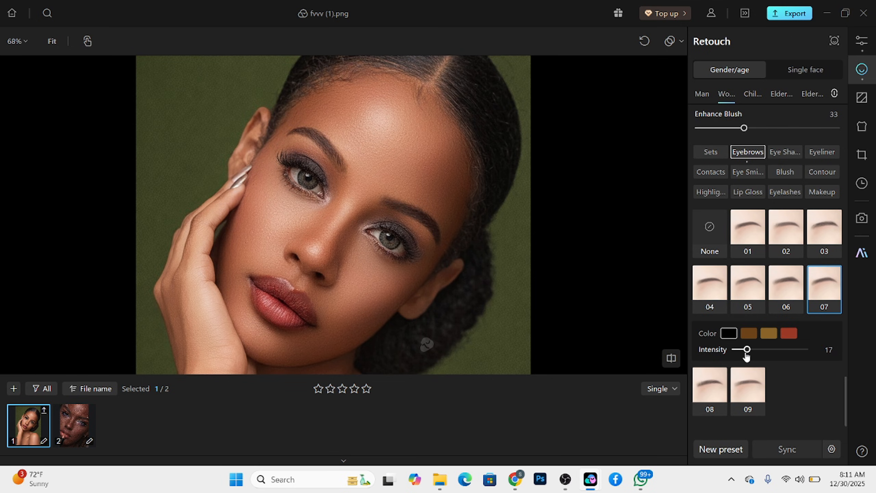
pyautogui.scroll(-3, 333, 244)
pyautogui.scroll(2, 336, 244)
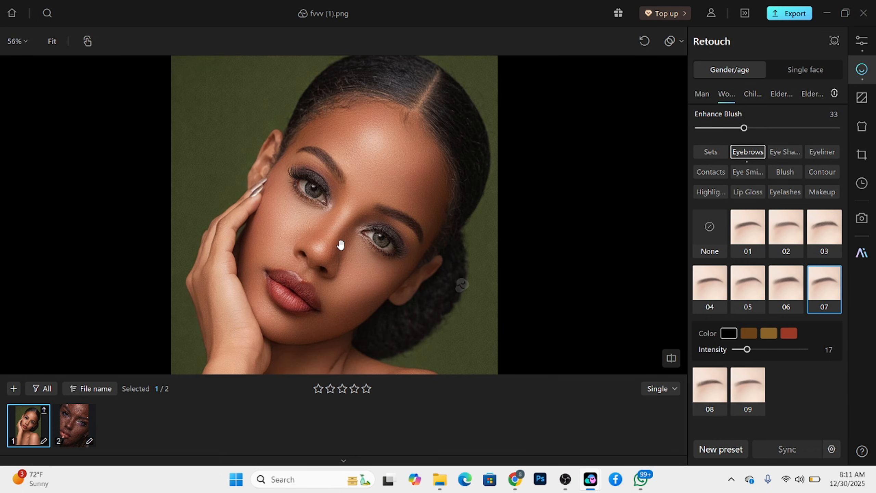
# Step: Look through the makeup, skin tone and skin-smoothing settings applied to the portrait
pyautogui.scroll(2, 352, 135)
pyautogui.scroll(6, 762, 278)
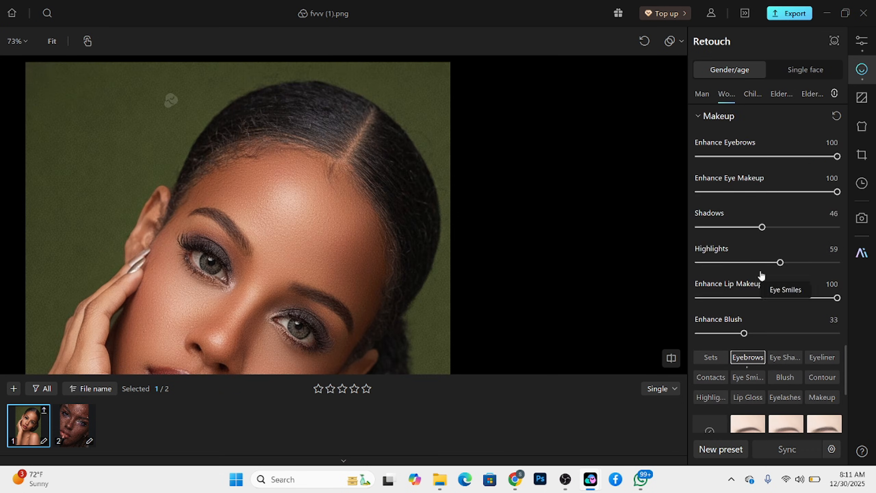
pyautogui.scroll(1, 749, 245)
pyautogui.scroll(6, 739, 348)
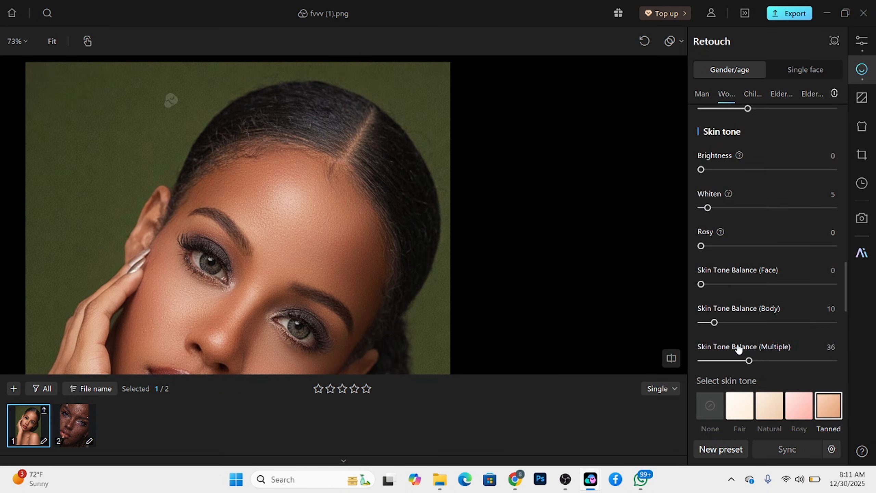
pyautogui.scroll(6, 737, 345)
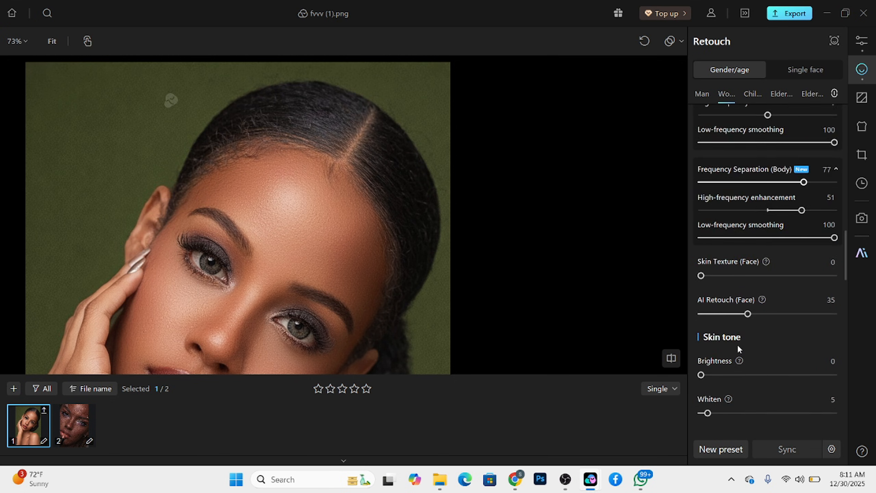
pyautogui.scroll(-3, 736, 344)
pyautogui.scroll(-5, 738, 351)
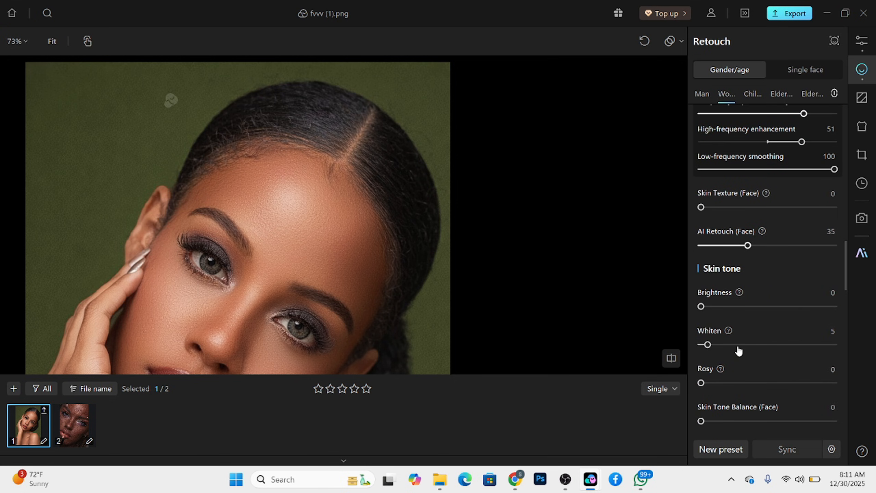
pyautogui.scroll(-1, 737, 353)
pyautogui.scroll(-1, 723, 273)
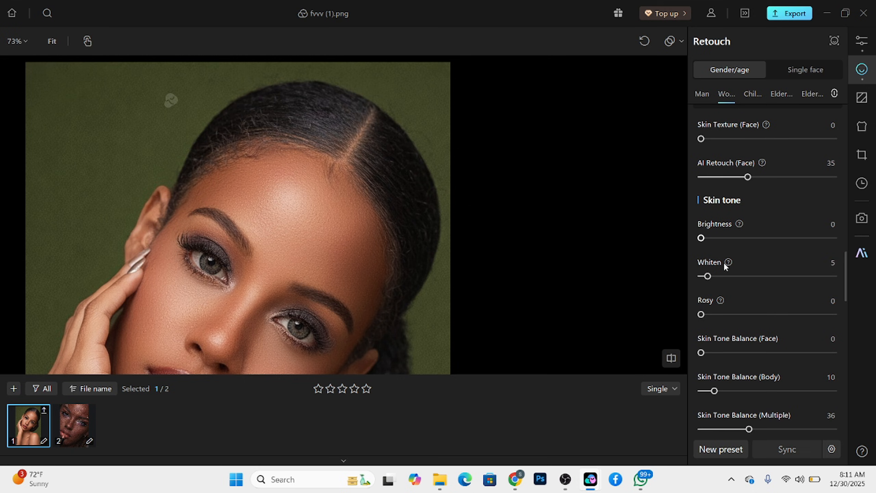
pyautogui.scroll(-9, 725, 269)
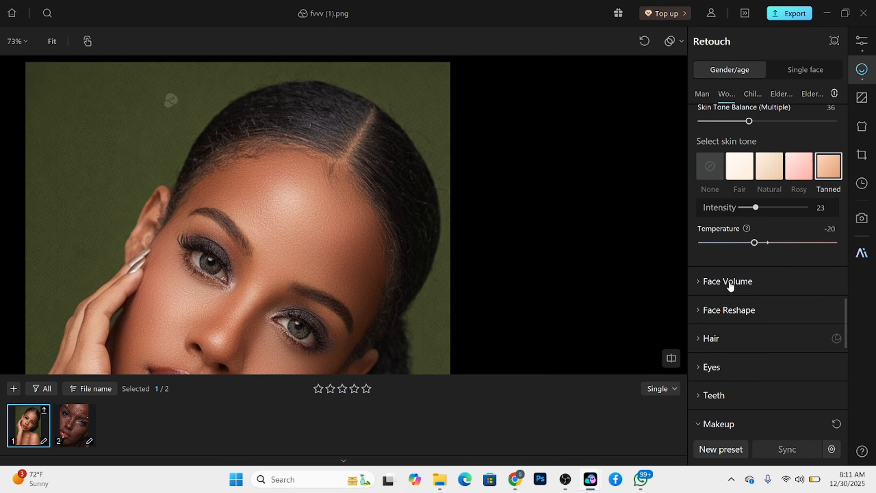
# Step: In the hair retouching settings, try Hair Part at full strength, then settle on 31 for the parting
pyautogui.click(735, 343)
pyautogui.scroll(-4, 746, 340)
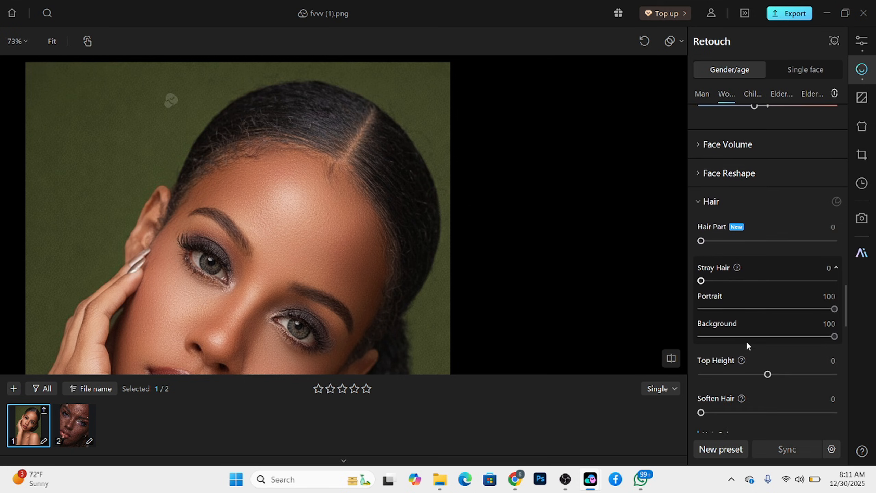
pyautogui.scroll(-3, 380, 145)
pyautogui.scroll(5, 380, 145)
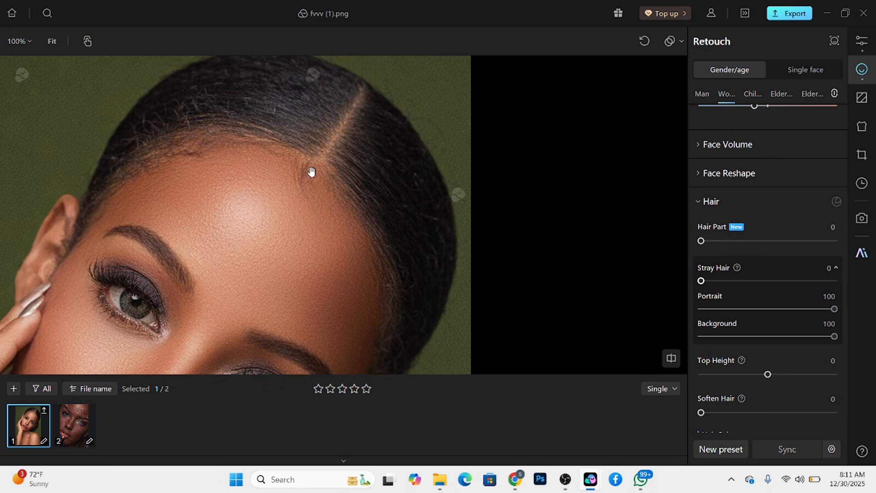
pyautogui.moveTo(729, 240); pyautogui.dragTo(874, 246)
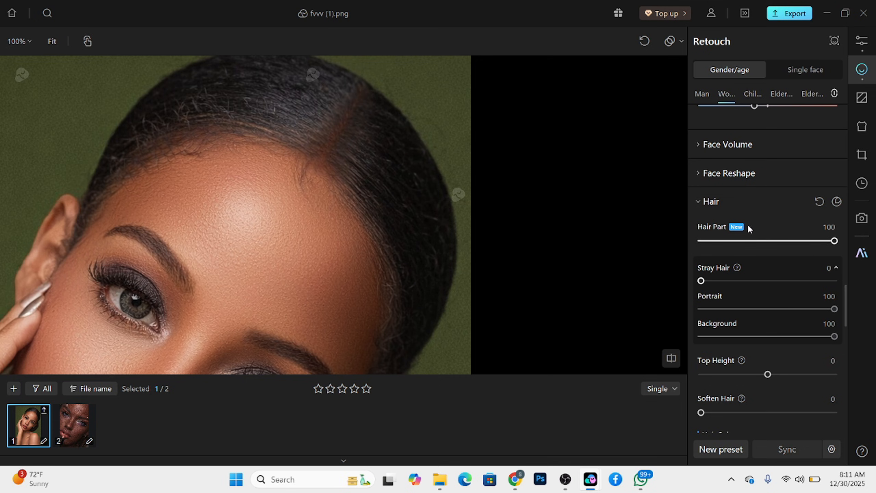
pyautogui.click(743, 241)
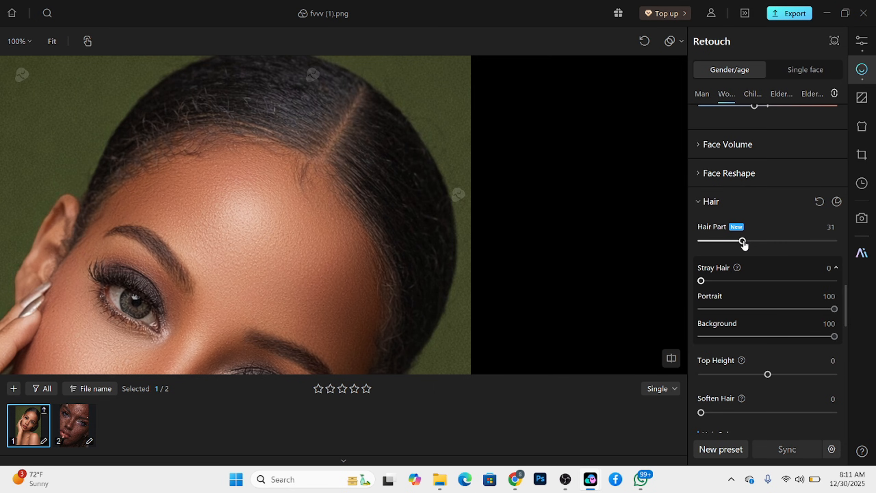
# Step: Set Stray Hair to 81 and Soften Hair to 52, and compare the hair with the original photo
pyautogui.click(808, 280)
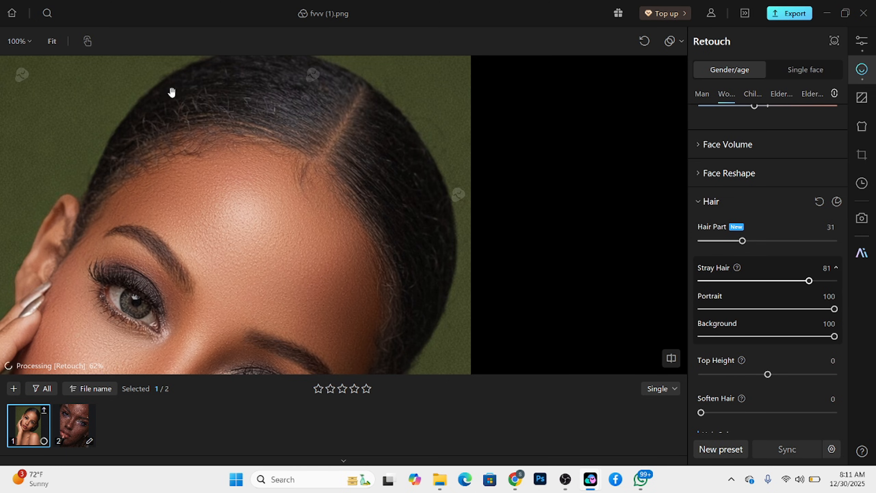
pyautogui.scroll(5, 172, 94)
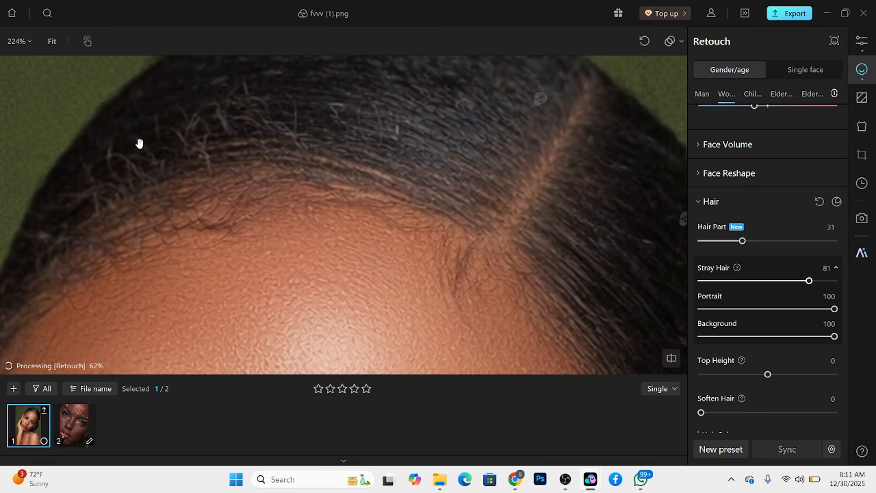
pyautogui.click(771, 413)
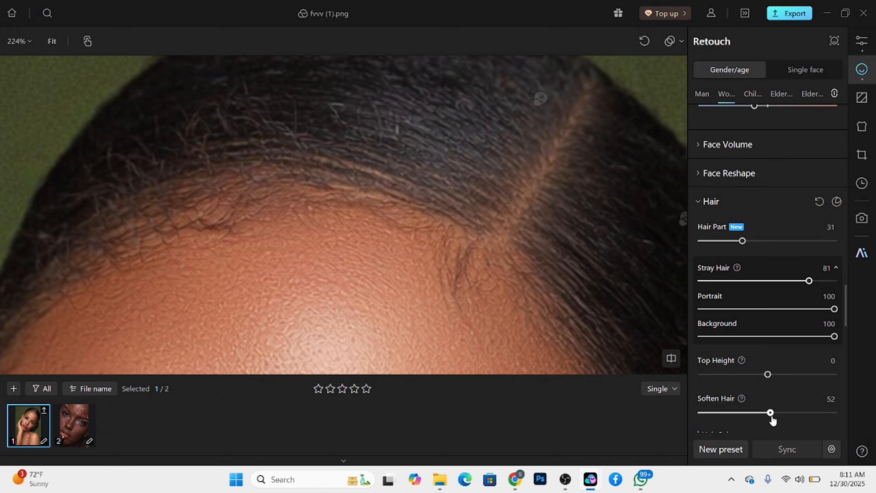
pyautogui.scroll(-5, 394, 187)
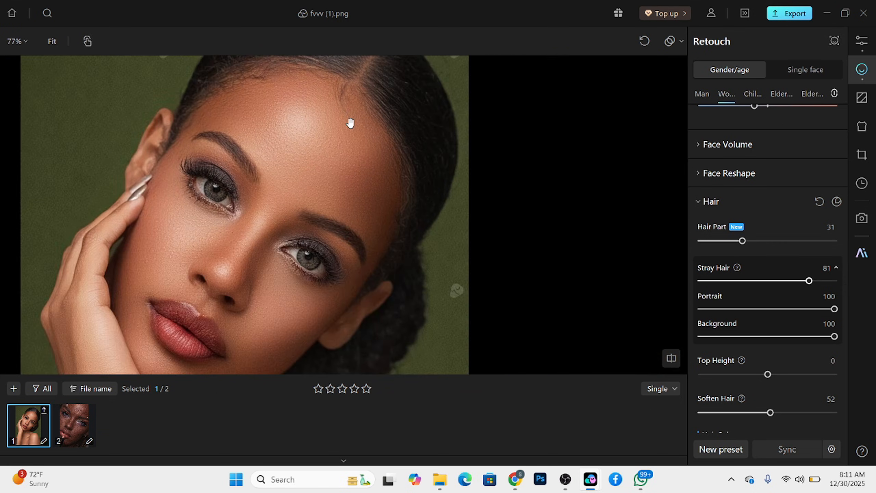
pyautogui.scroll(-3, 387, 190)
pyautogui.press('space')
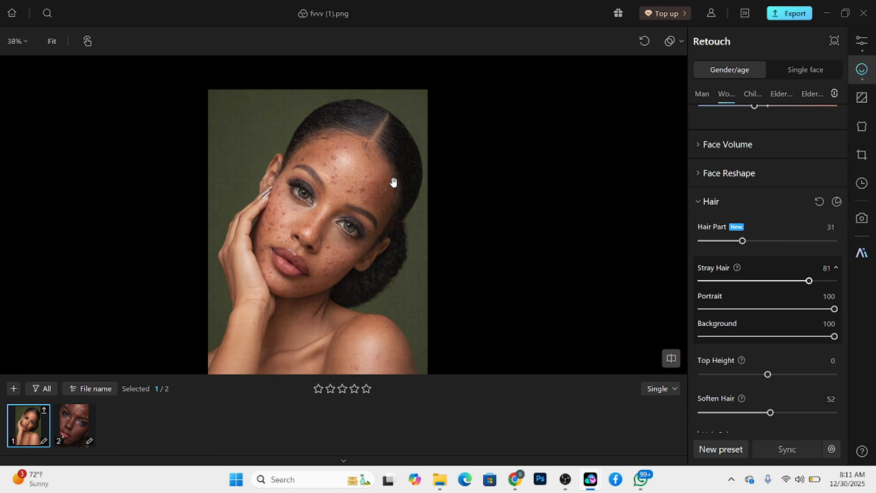
pyautogui.press('space')
pyautogui.scroll(3, 377, 121)
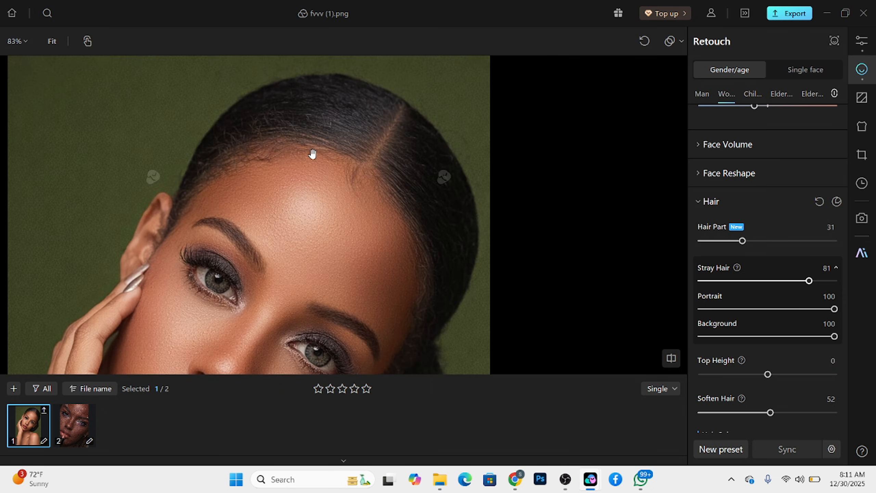
# Step: Apply hair color 06 and set its intensity to 35
pyautogui.scroll(-5, 755, 363)
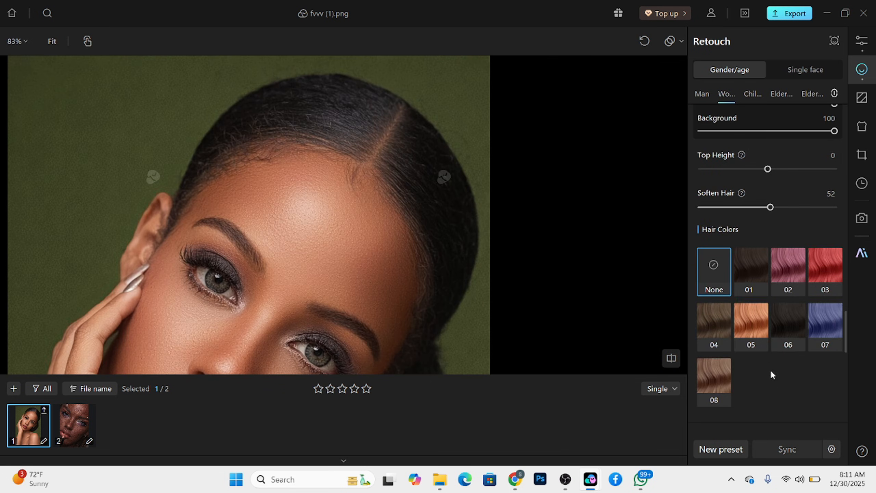
pyautogui.click(783, 323)
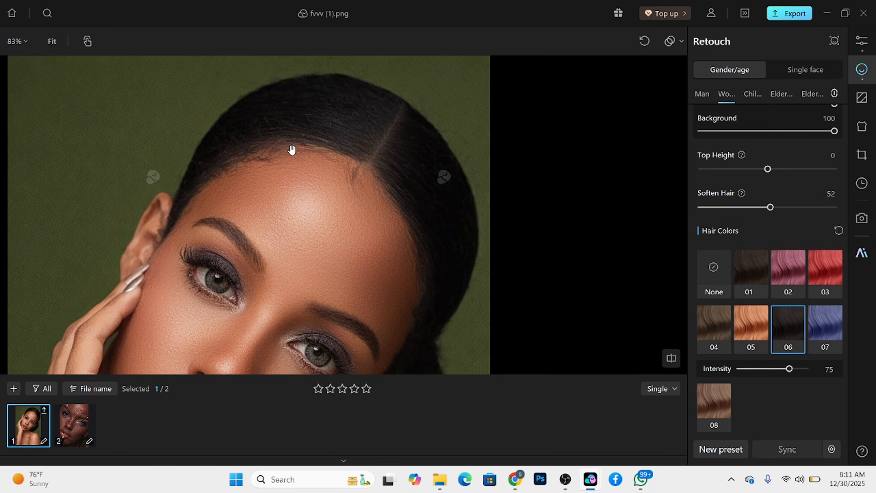
pyautogui.scroll(-4, 301, 190)
pyautogui.scroll(1, 329, 215)
pyautogui.scroll(1, 329, 215)
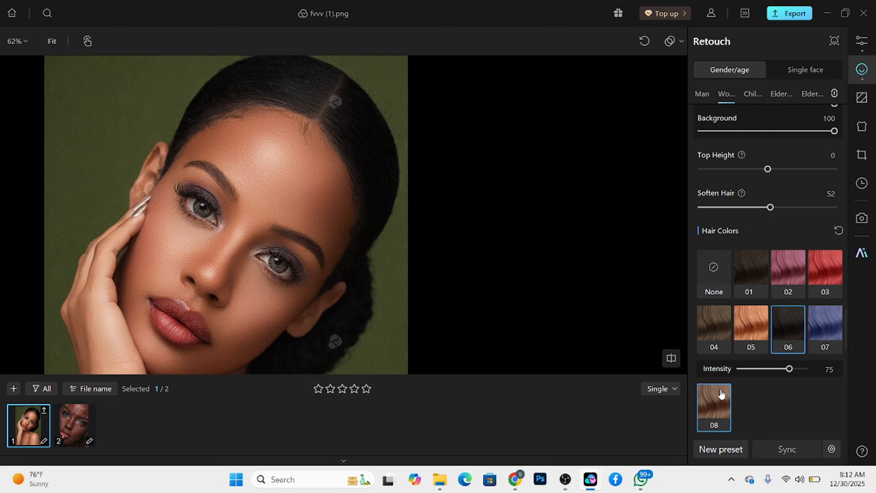
pyautogui.click(764, 370)
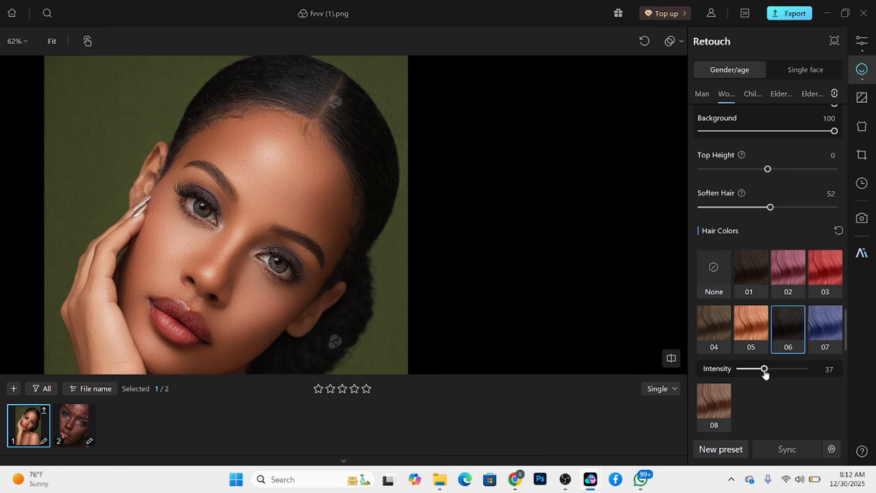
pyautogui.moveTo(764, 370); pyautogui.dragTo(762, 369)
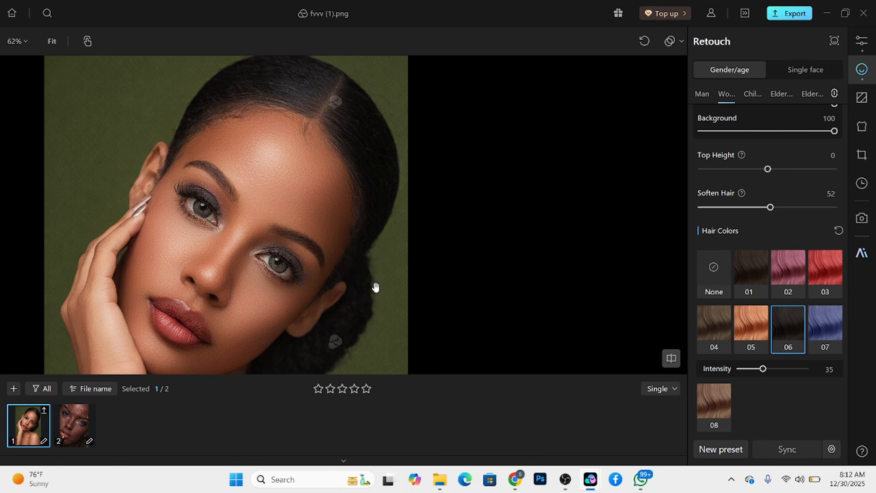
# Step: Examine the recolored hair and the whole portrait at several magnifications, and compare it with the original photo
pyautogui.scroll(-1, 376, 287)
pyautogui.moveTo(345, 270); pyautogui.dragTo(388, 208)
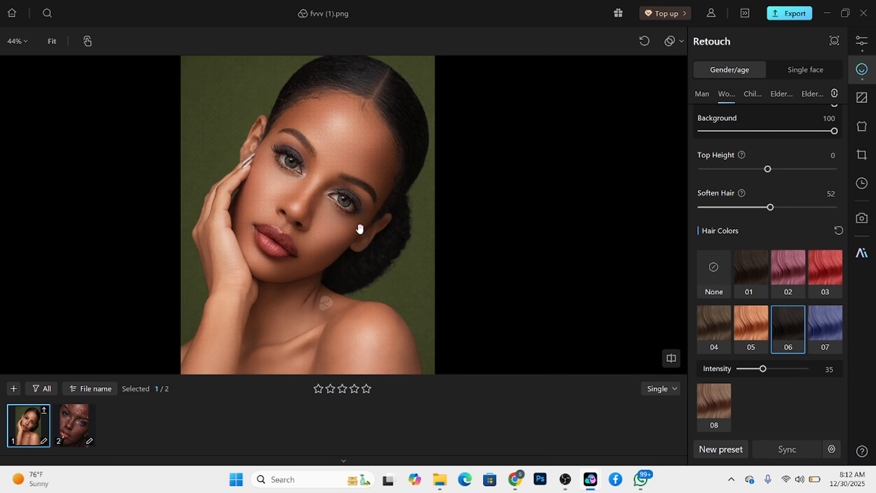
pyautogui.scroll(2, 323, 171)
pyautogui.scroll(2, 323, 170)
pyautogui.scroll(-4, 320, 180)
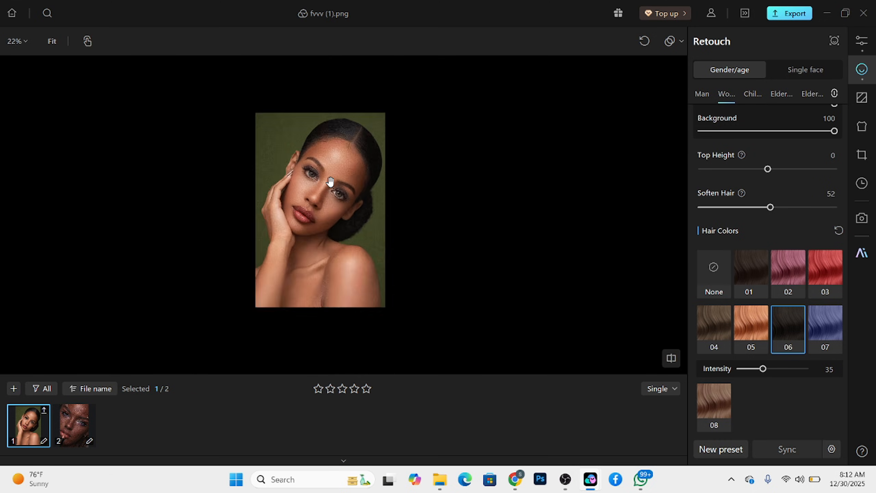
pyautogui.scroll(3, 320, 166)
pyautogui.scroll(1, 334, 187)
pyautogui.scroll(-3, 335, 188)
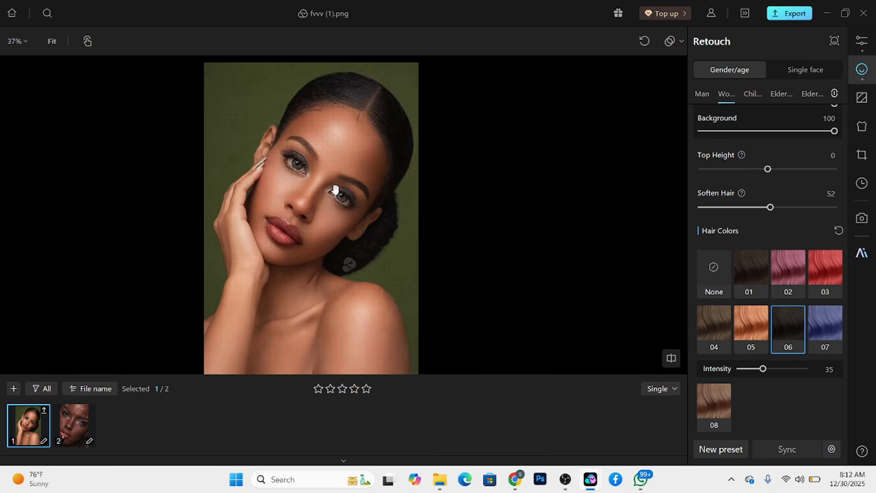
pyautogui.scroll(1, 335, 189)
pyautogui.press('space')
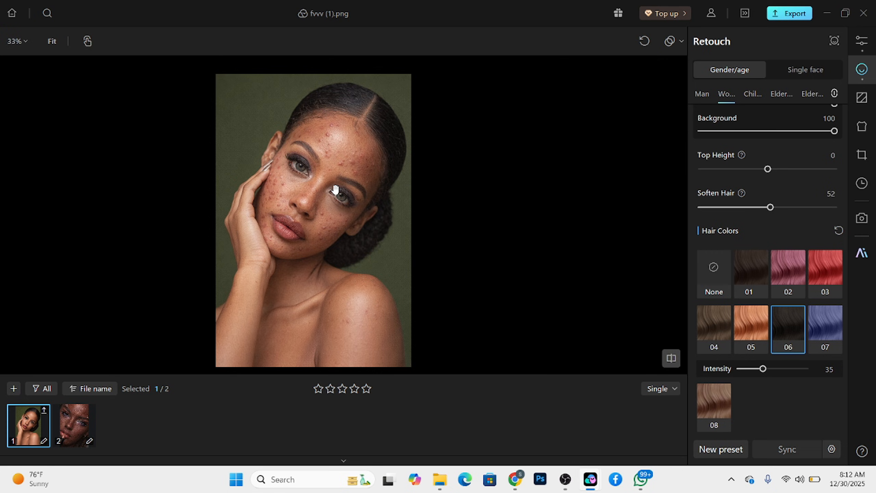
pyautogui.press('space')
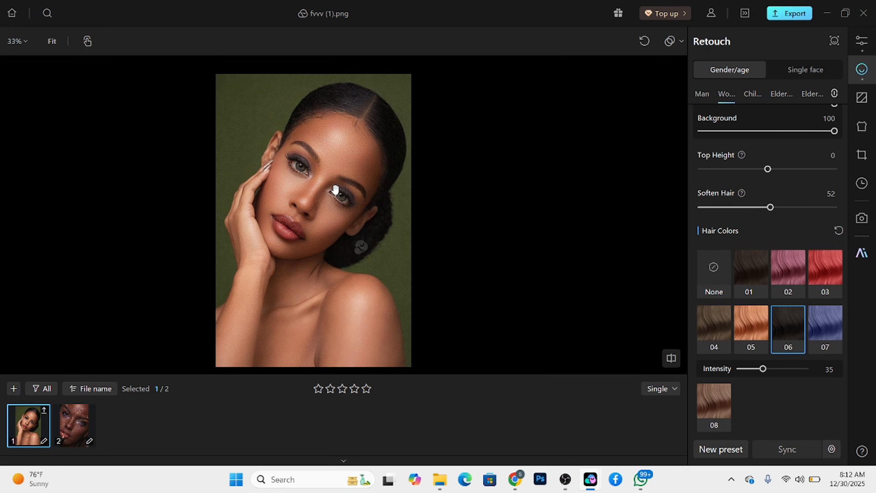
# Step: Set Clean Background to 100 in the background retouching settings and inspect the green backdrop up close
pyautogui.click(868, 100)
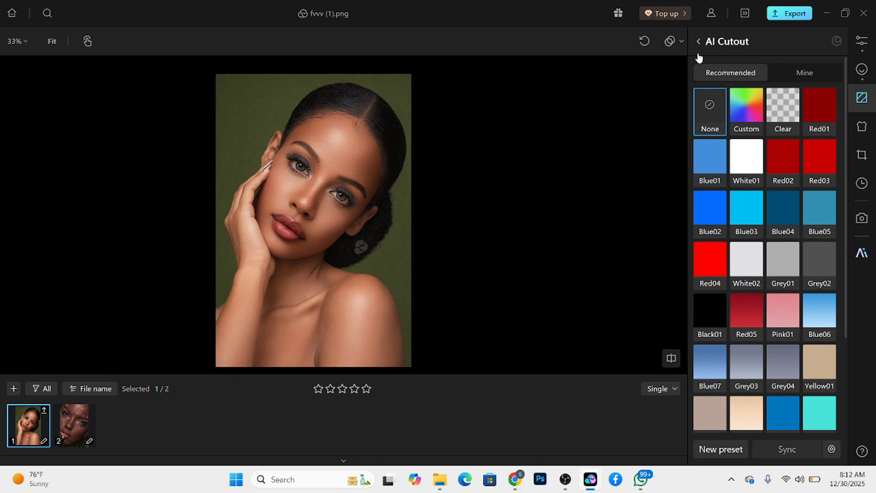
pyautogui.click(699, 42)
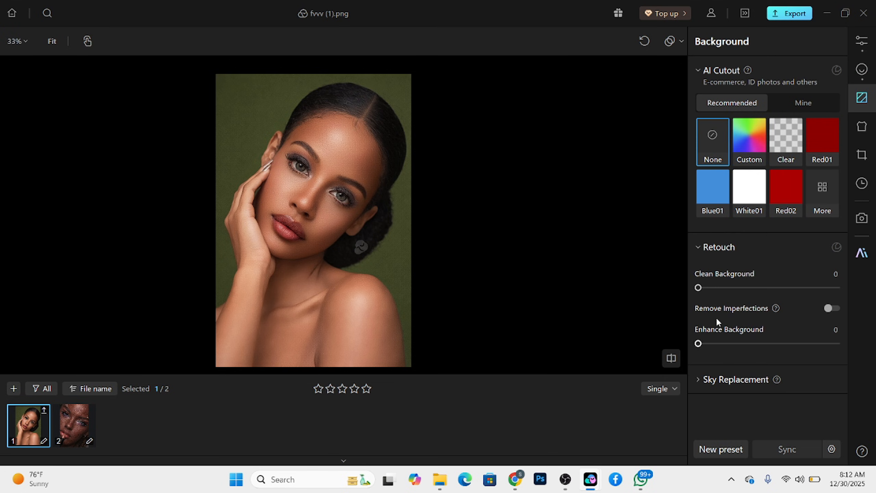
pyautogui.moveTo(739, 287); pyautogui.dragTo(838, 289)
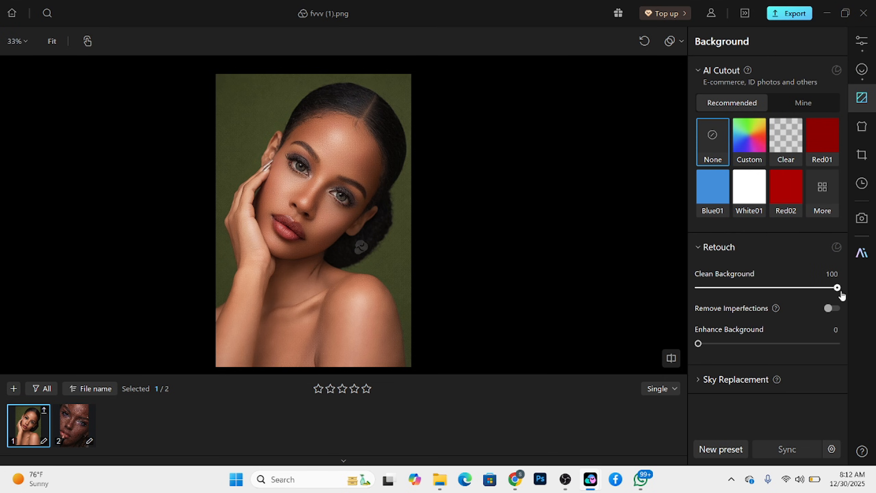
pyautogui.scroll(5, 217, 114)
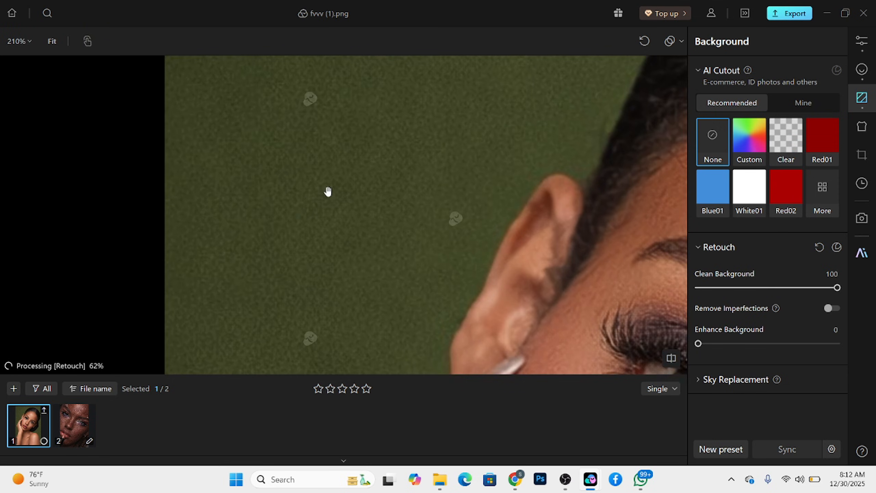
pyautogui.scroll(2, 320, 226)
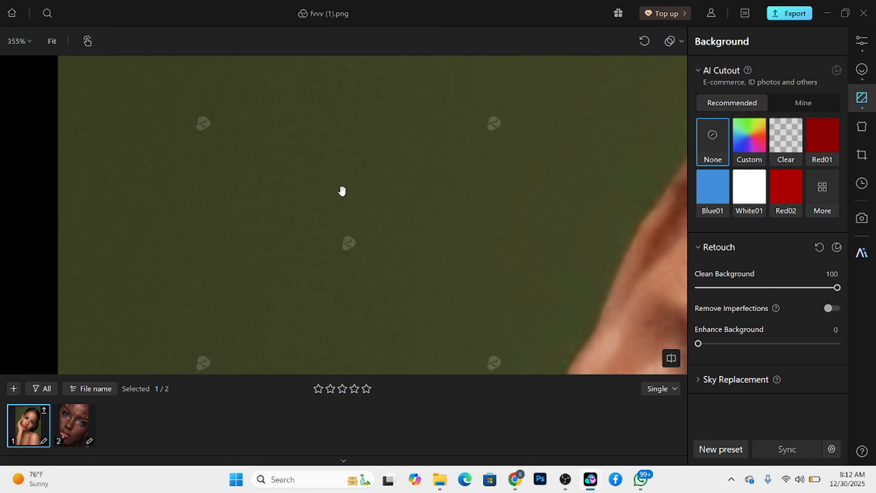
pyautogui.scroll(-6, 342, 191)
# Step: Compare the portrait with the original and examine the face, eyes and cleaned backdrop
pyautogui.moveTo(468, 285); pyautogui.dragTo(389, 193)
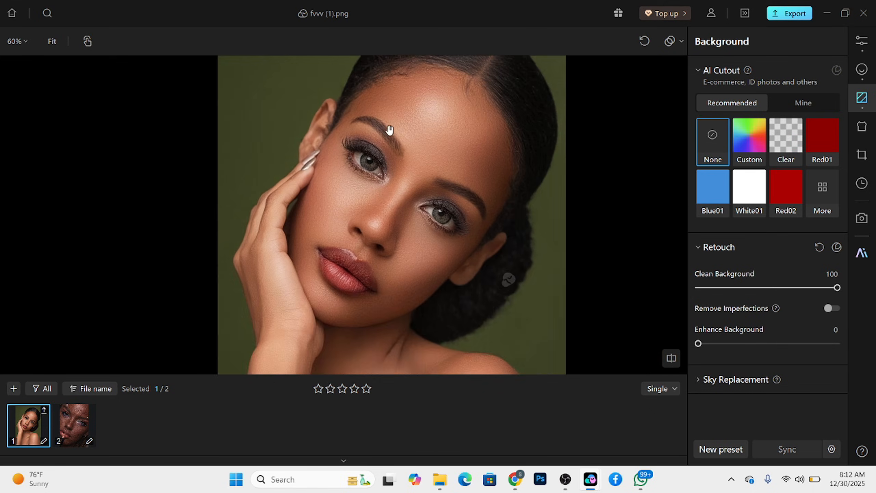
pyautogui.scroll(-2, 389, 131)
pyautogui.scroll(2, 391, 206)
pyautogui.moveTo(423, 156); pyautogui.dragTo(372, 238)
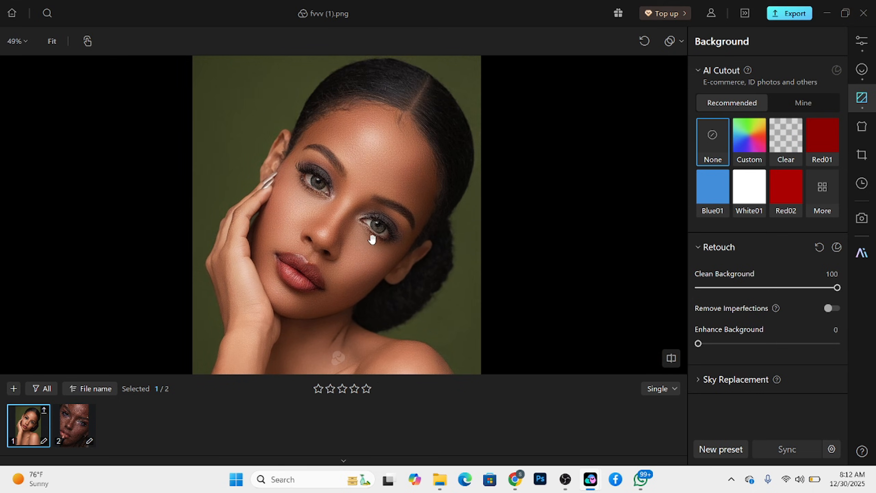
pyautogui.scroll(-2, 371, 120)
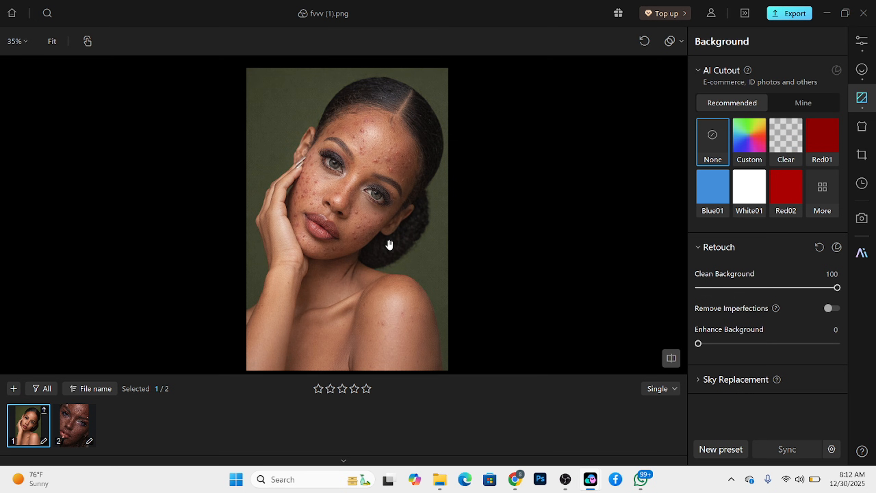
pyautogui.scroll(5, 387, 207)
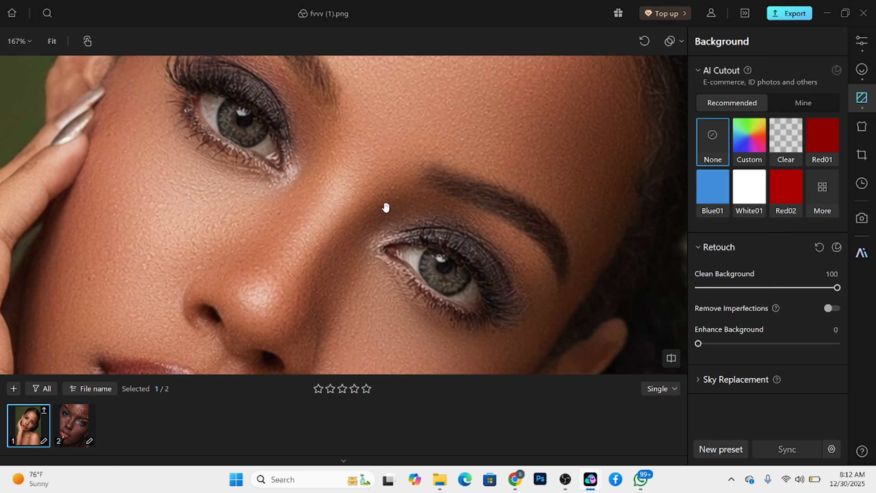
pyautogui.scroll(-2, 386, 207)
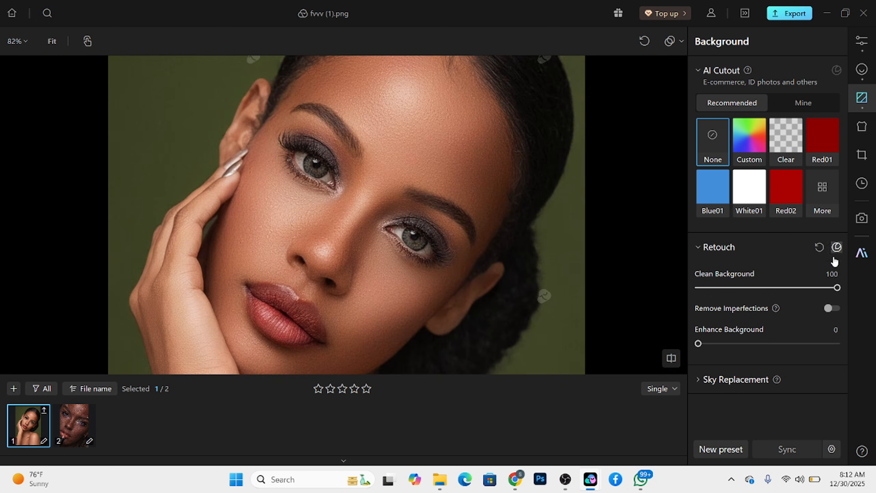
# Step: Return to the woman's makeup settings, try lip gloss 10, and replace it with lip gloss 11 at intensity 26
pyautogui.click(862, 69)
pyautogui.scroll(-10, 742, 376)
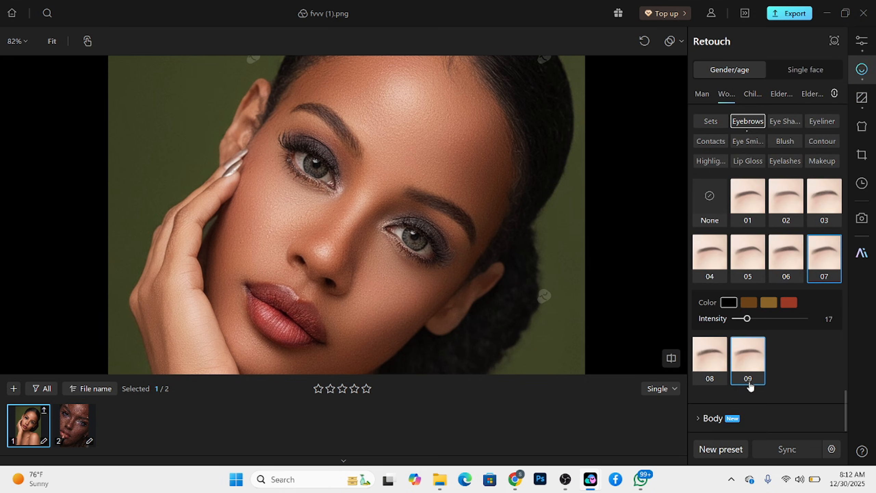
pyautogui.click(705, 382)
pyautogui.scroll(5, 705, 386)
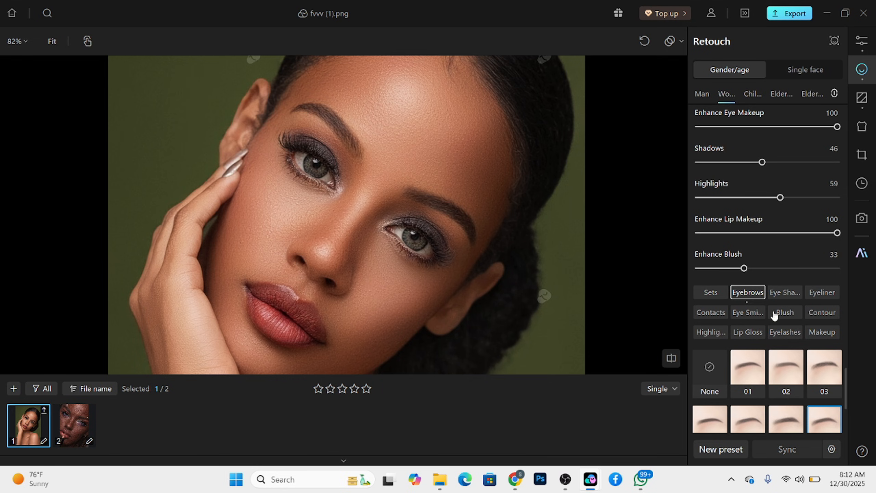
pyautogui.click(754, 334)
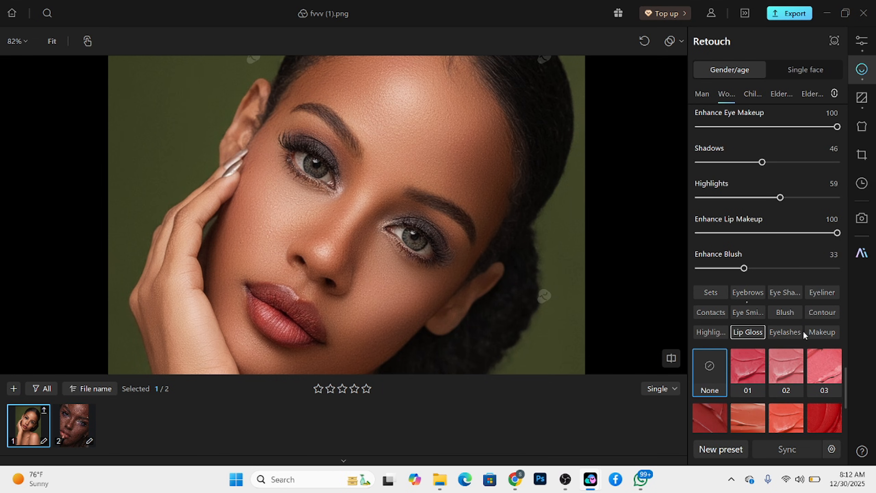
pyautogui.scroll(-3, 803, 332)
pyautogui.click(790, 369)
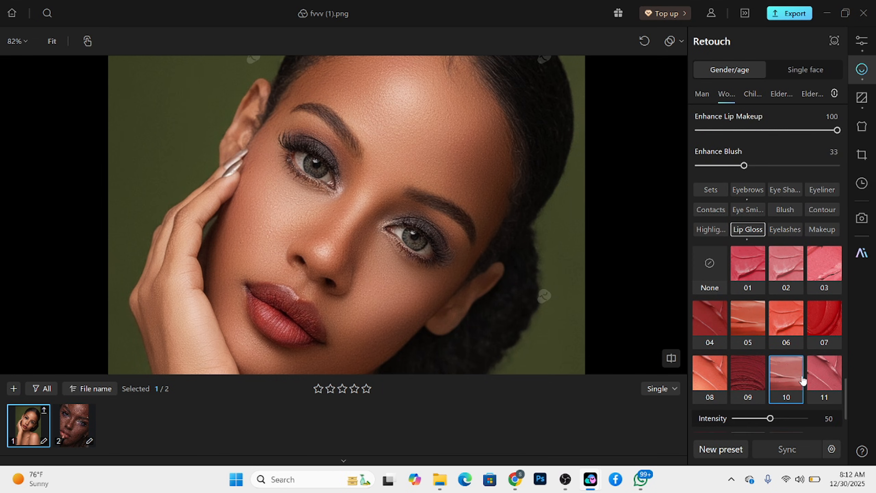
pyautogui.click(826, 371)
pyautogui.moveTo(770, 419); pyautogui.dragTo(754, 421)
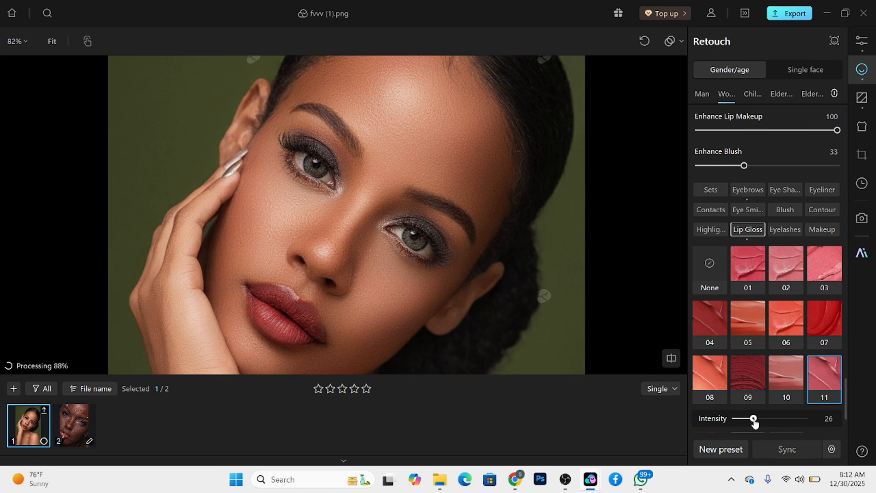
# Step: Replace the lip gloss with style 10 at intensity 6 and inspect the face up close
pyautogui.click(778, 379)
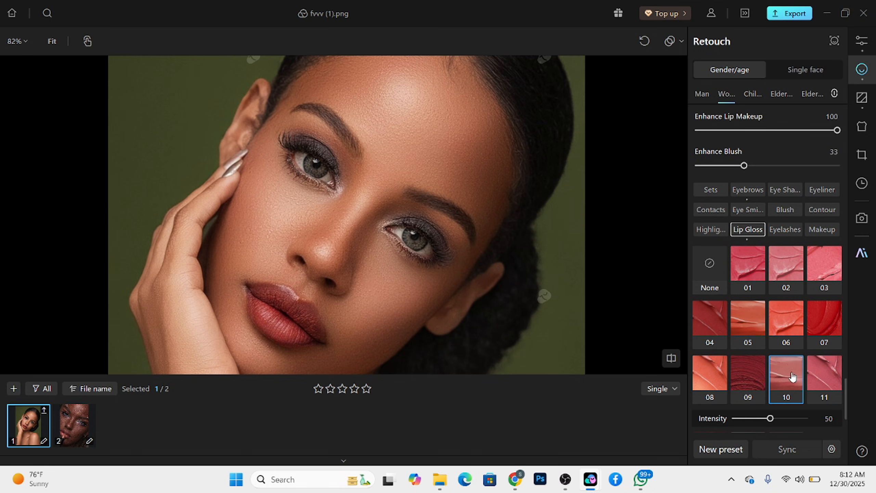
pyautogui.click(740, 419)
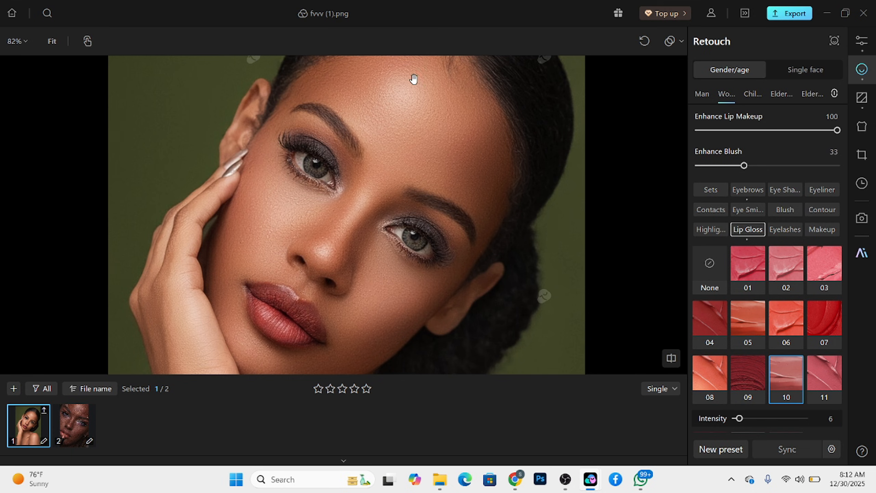
pyautogui.scroll(6, 386, 228)
pyautogui.scroll(-4, 397, 235)
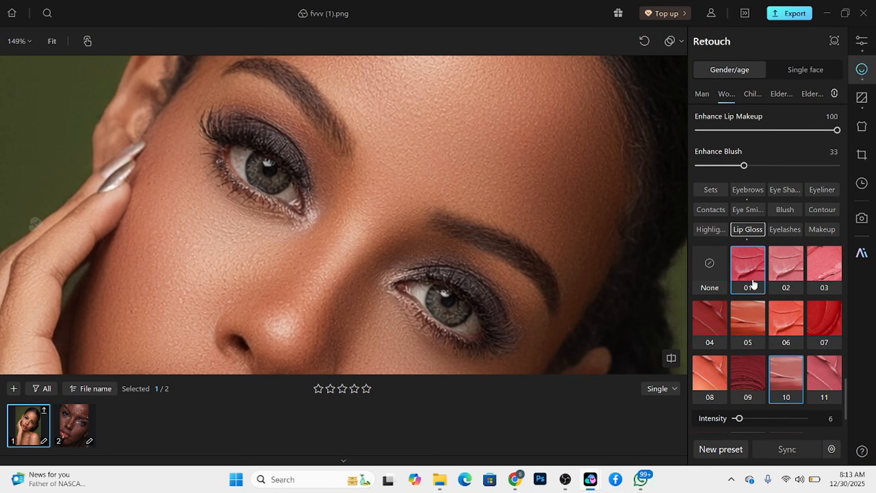
# Step: Try highlight makeup styles 06 and 03, settle on style 01 at intensity 23, and check the face at different magnifications
pyautogui.click(710, 229)
pyautogui.scroll(-4, 334, 154)
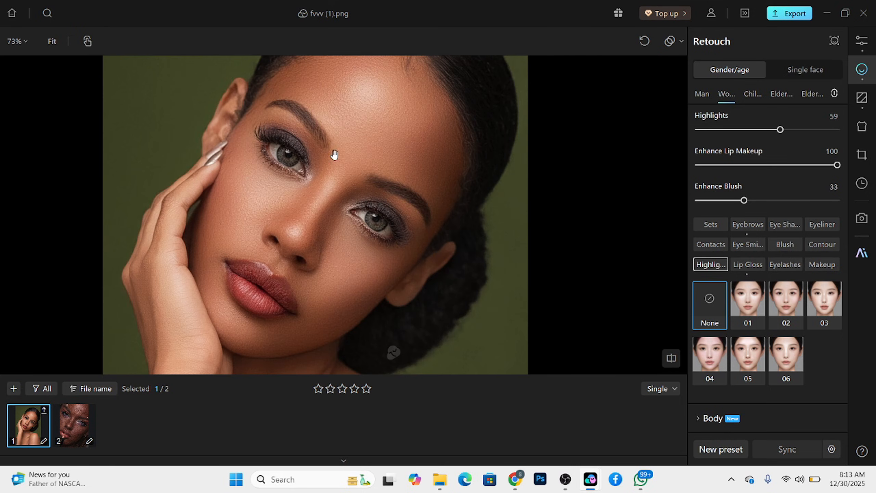
pyautogui.click(783, 365)
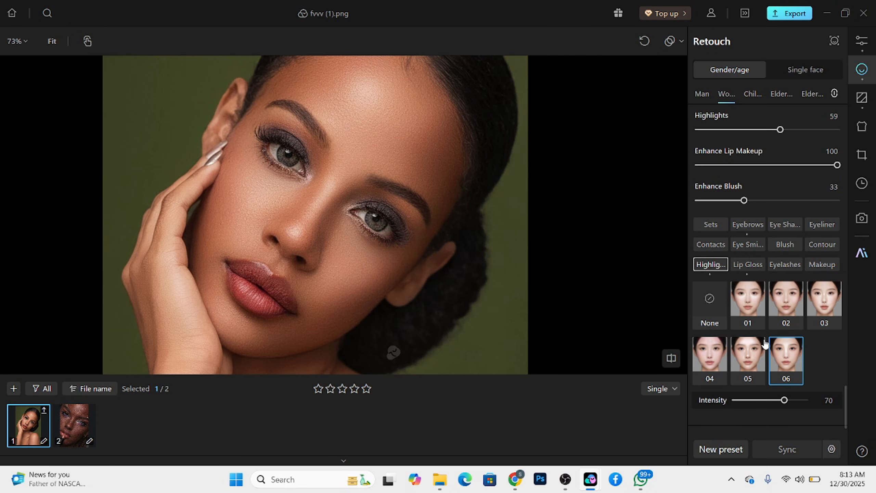
pyautogui.click(823, 313)
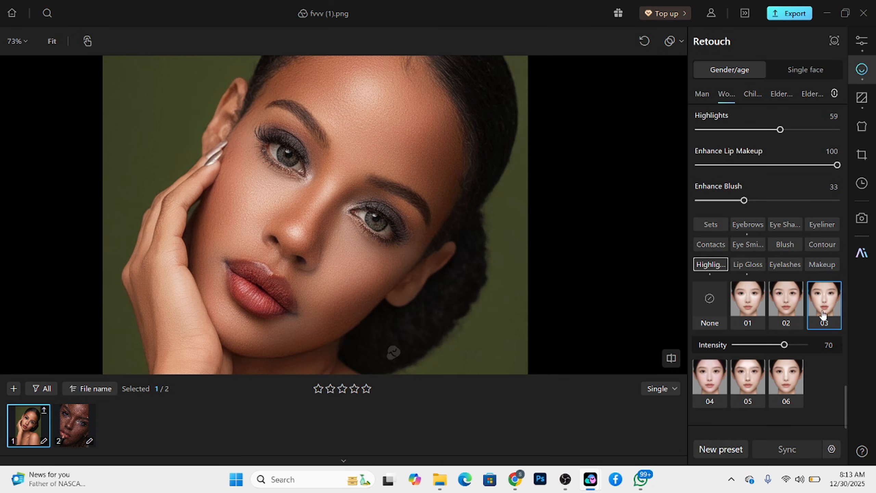
pyautogui.click(747, 303)
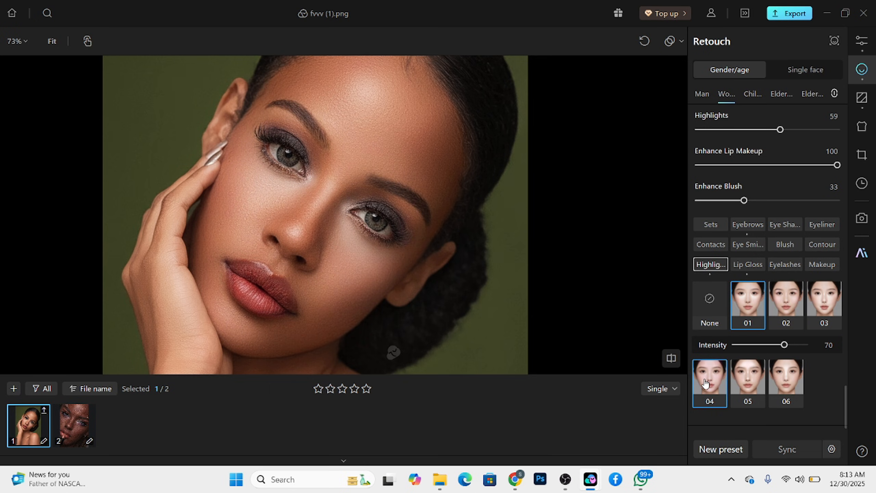
pyautogui.click(752, 344)
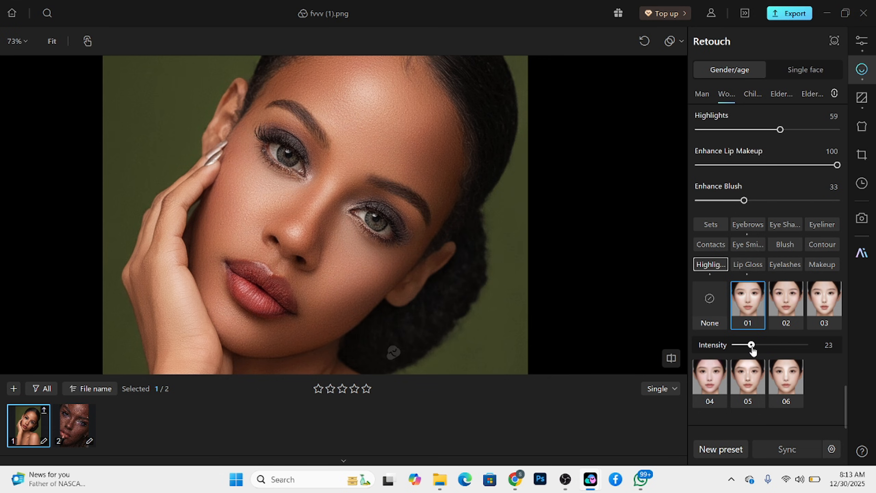
pyautogui.scroll(-2, 480, 291)
pyautogui.scroll(4, 345, 248)
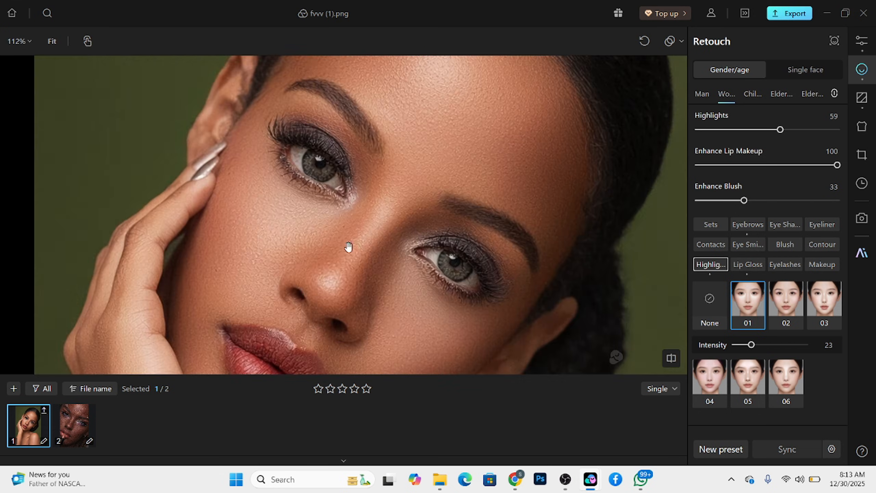
pyautogui.scroll(-4, 422, 176)
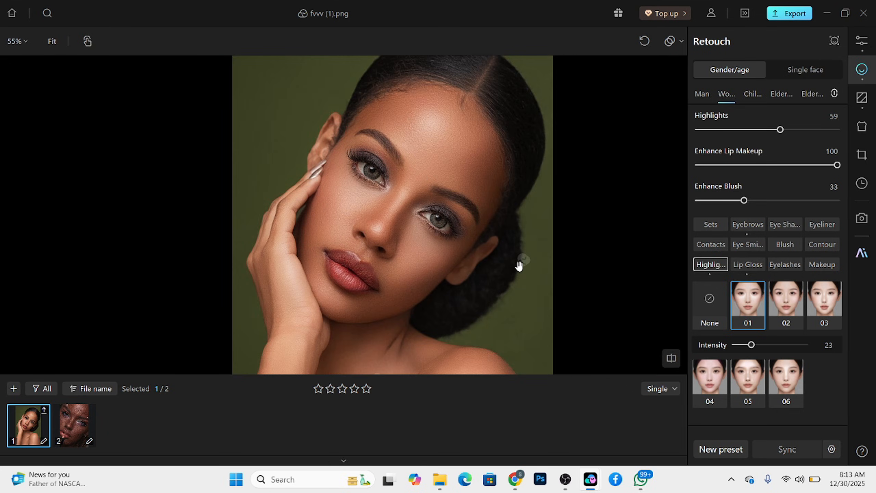
# Step: Apply contour makeup style 05, reduce its intensity, and inspect the area around the eye
pyautogui.click(821, 248)
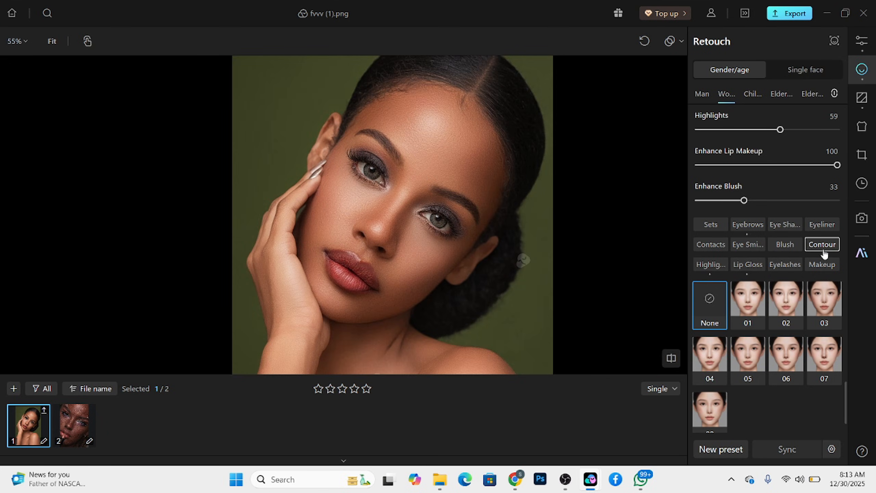
pyautogui.click(752, 367)
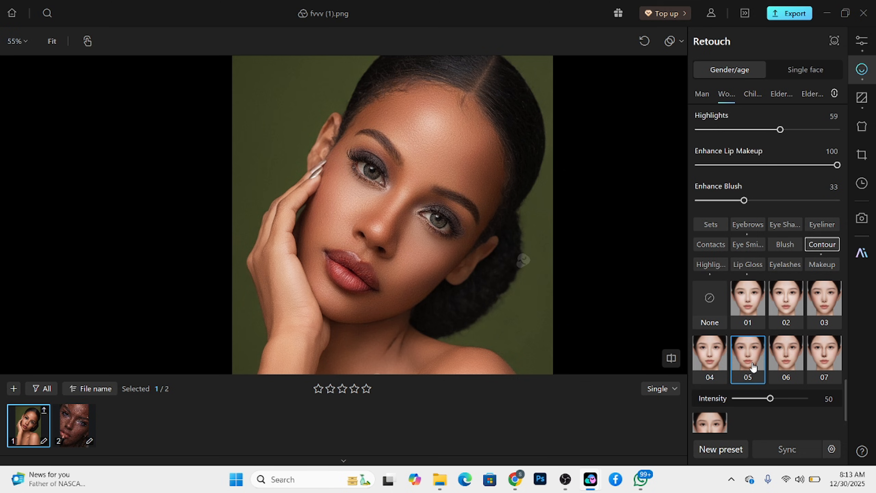
pyautogui.moveTo(770, 399); pyautogui.dragTo(750, 405)
pyautogui.scroll(6, 405, 143)
# Step: In the eye retouching settings, compare the Studio catchlights Jelly and Focus up close, and keep Jelly
pyautogui.scroll(10, 773, 244)
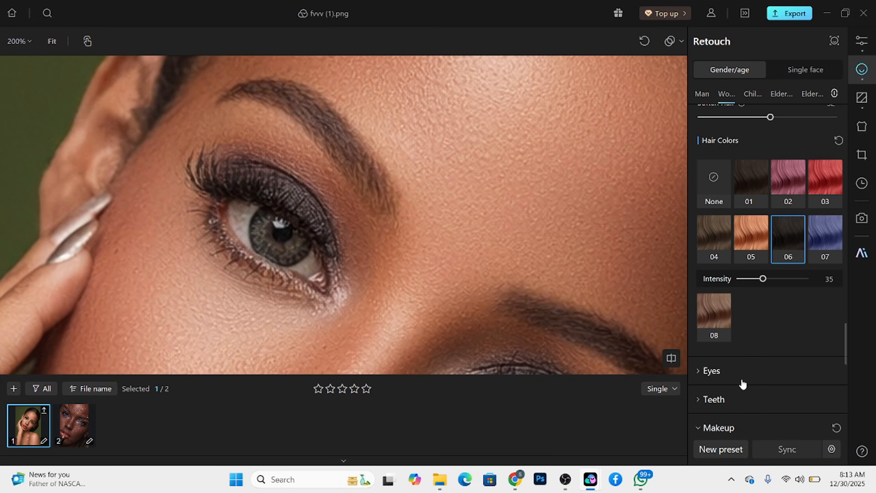
pyautogui.click(748, 362)
pyautogui.scroll(-1, 699, 229)
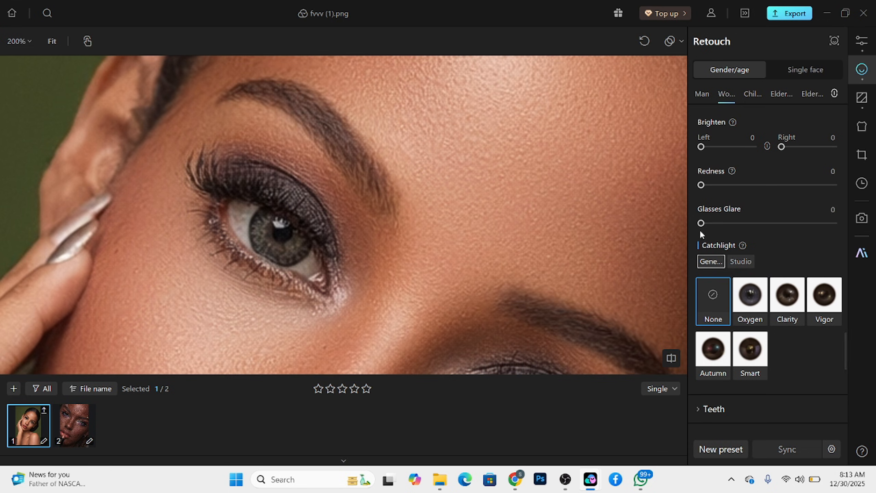
pyautogui.click(741, 261)
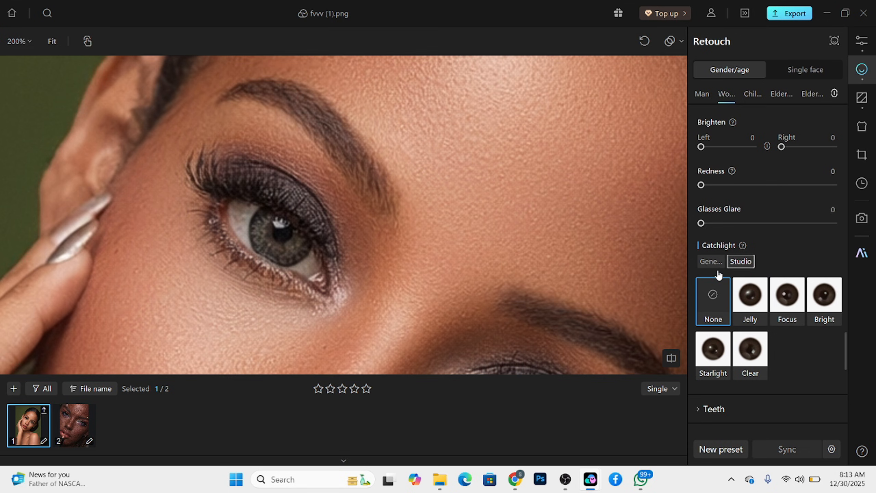
pyautogui.click(713, 264)
pyautogui.click(738, 263)
pyautogui.scroll(4, 293, 241)
pyautogui.click(763, 313)
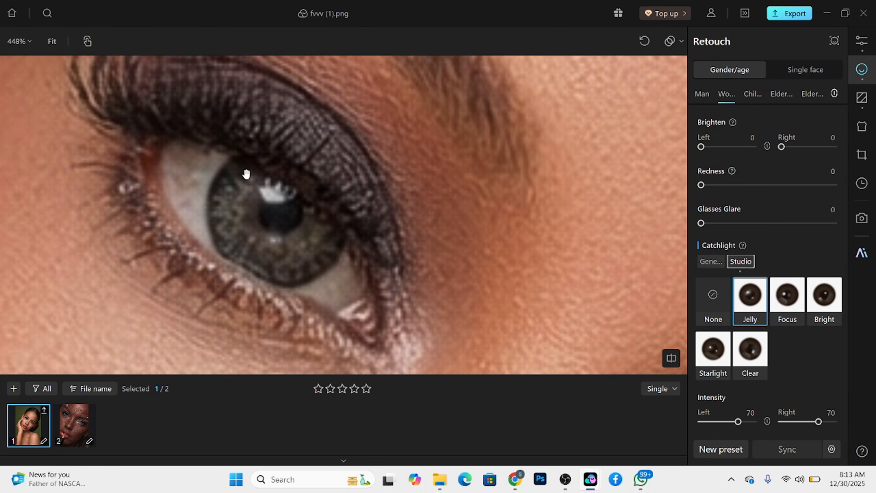
pyautogui.click(787, 297)
pyautogui.click(759, 302)
# Step: Examine the whole portrait with the new catchlights and compare it with the original photo
pyautogui.scroll(-10, 378, 254)
pyautogui.scroll(-4, 409, 255)
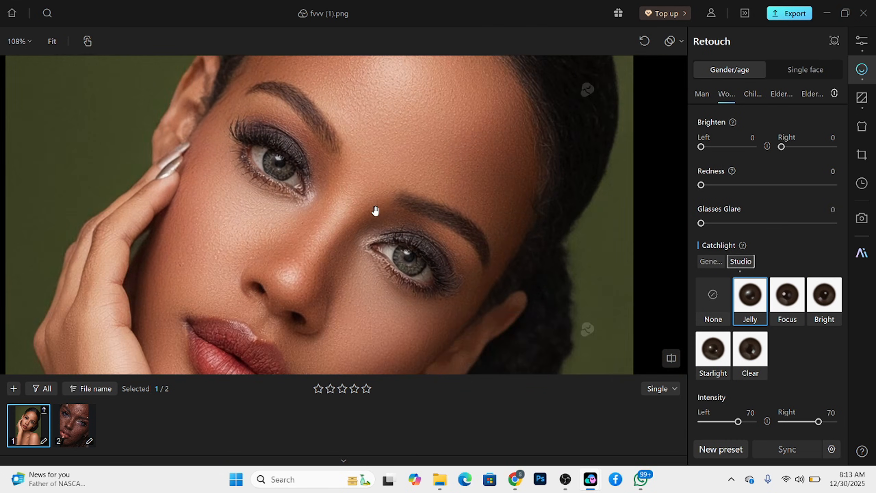
pyautogui.moveTo(391, 289); pyautogui.dragTo(361, 250)
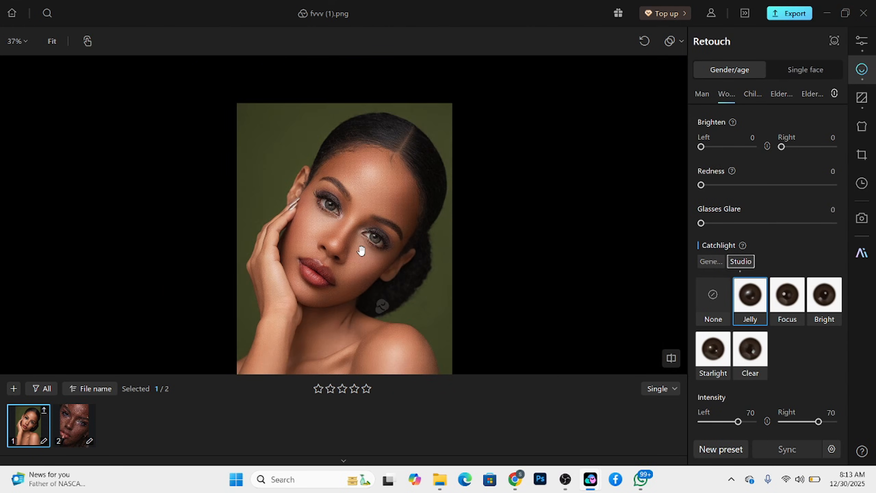
pyautogui.scroll(-3, 371, 225)
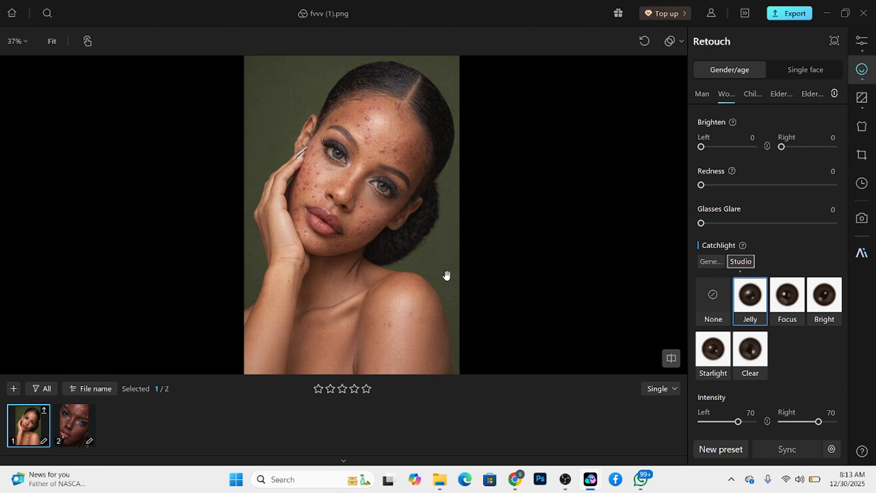
pyautogui.press('space')
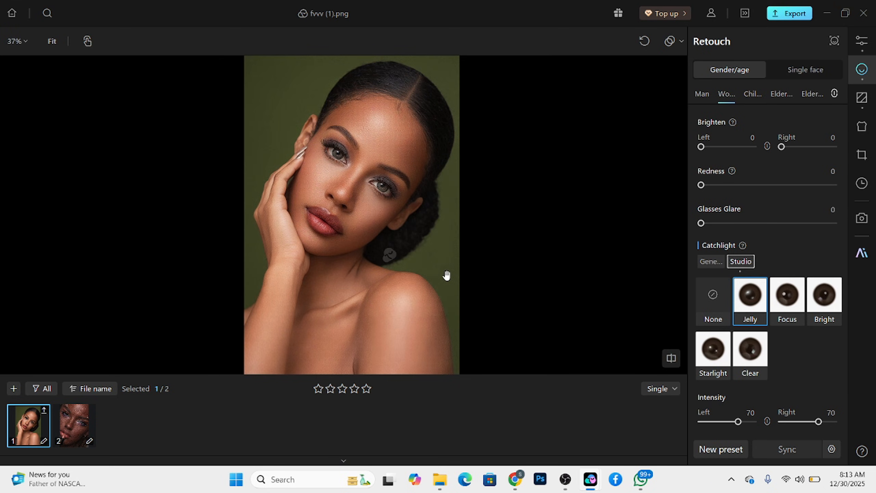
# Step: Save the current retouching settings as a new preset named beuty in the group new
pyautogui.click(720, 448)
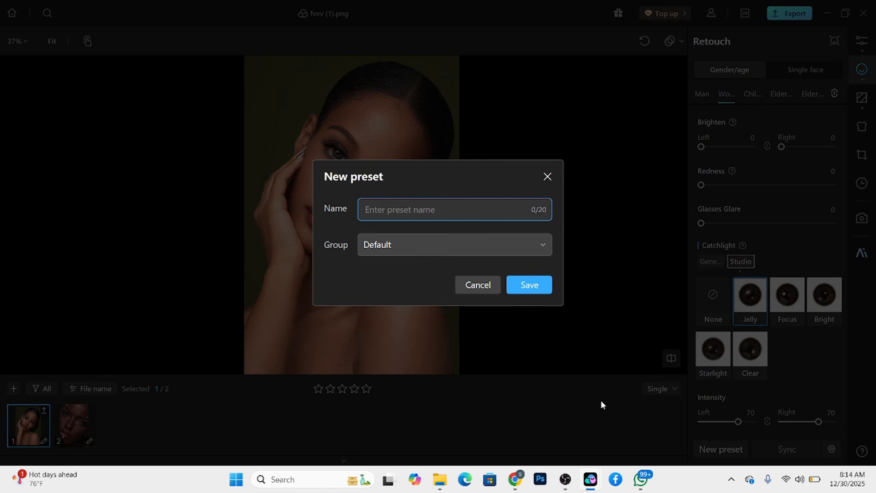
pyautogui.write('beuty')
pyautogui.click(499, 247)
pyautogui.click(418, 324)
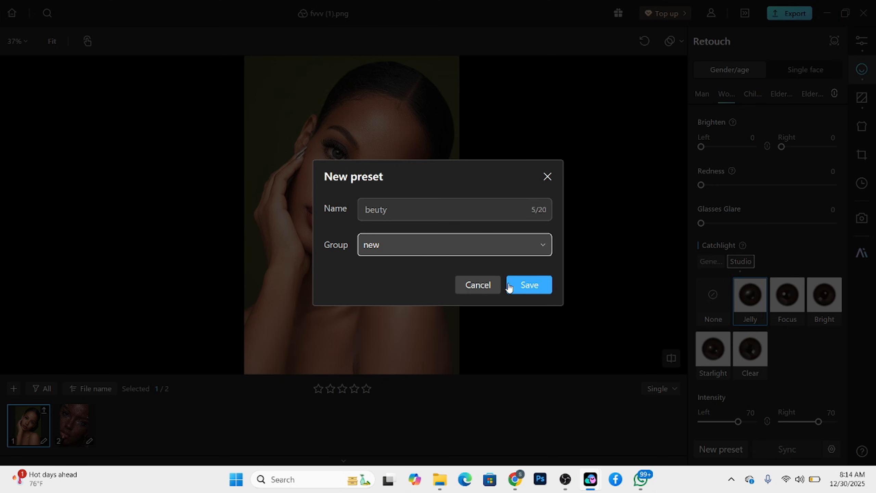
pyautogui.click(543, 286)
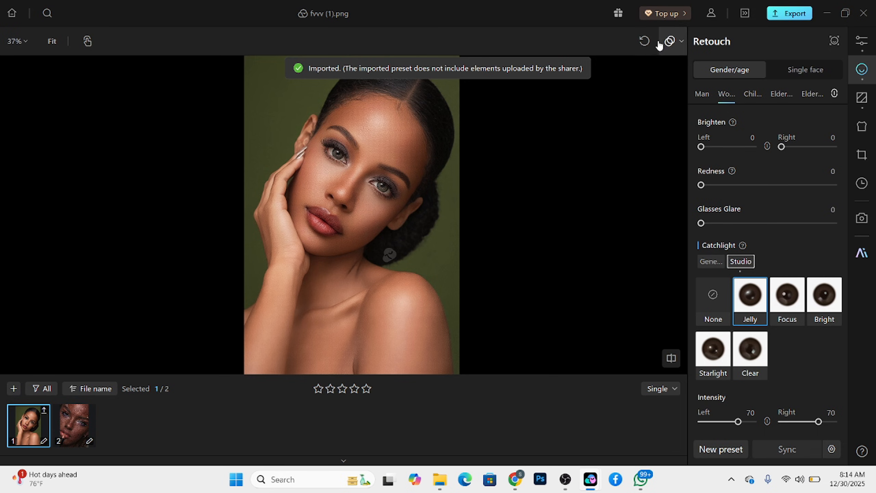
# Step: Reset all edits on the portrait and apply the saved preset beuty from the group new
pyautogui.click(654, 43)
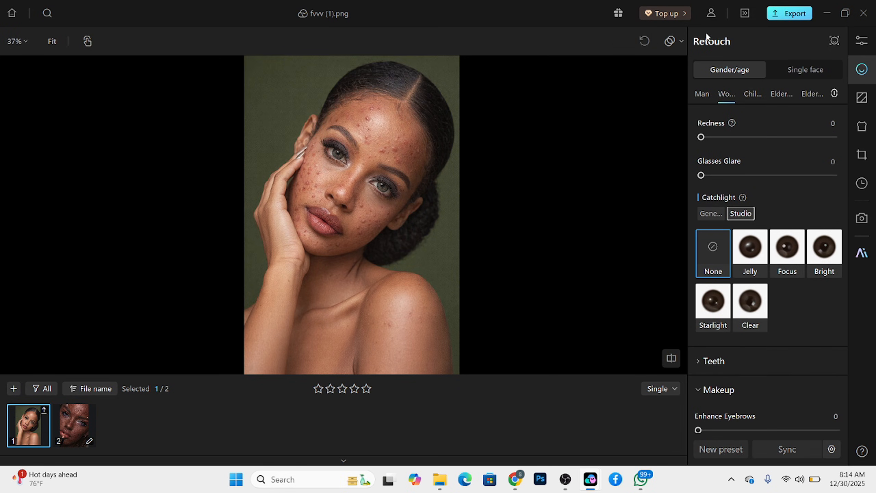
pyautogui.click(681, 42)
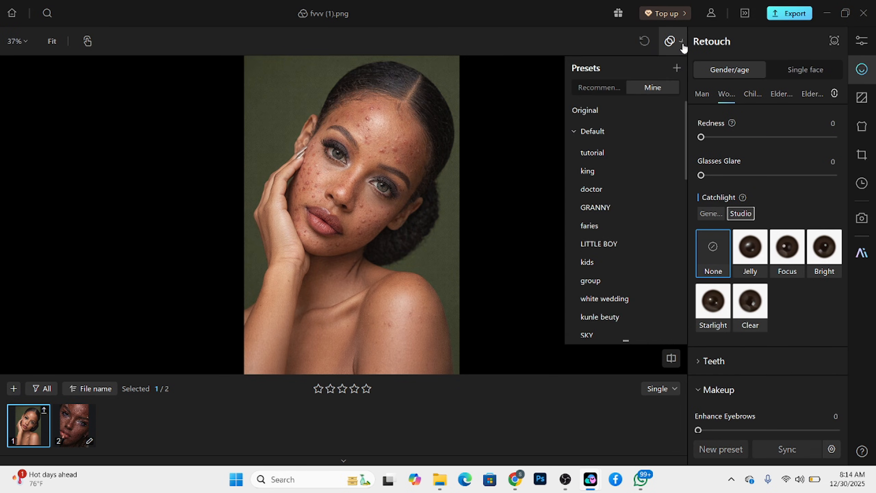
pyautogui.click(572, 131)
pyautogui.click(573, 154)
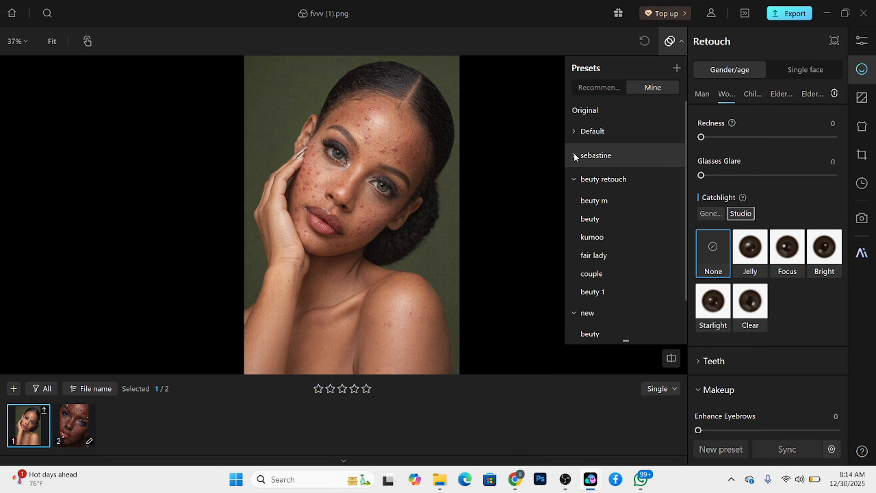
pyautogui.click(573, 177)
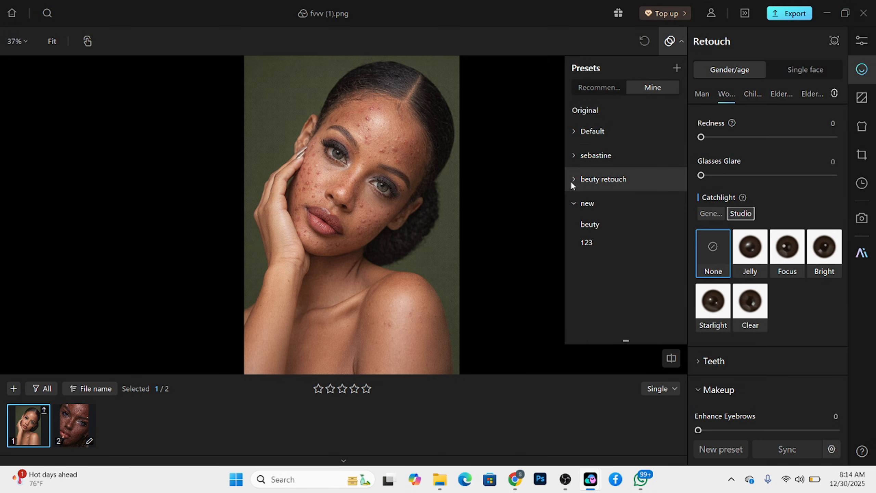
pyautogui.click(590, 224)
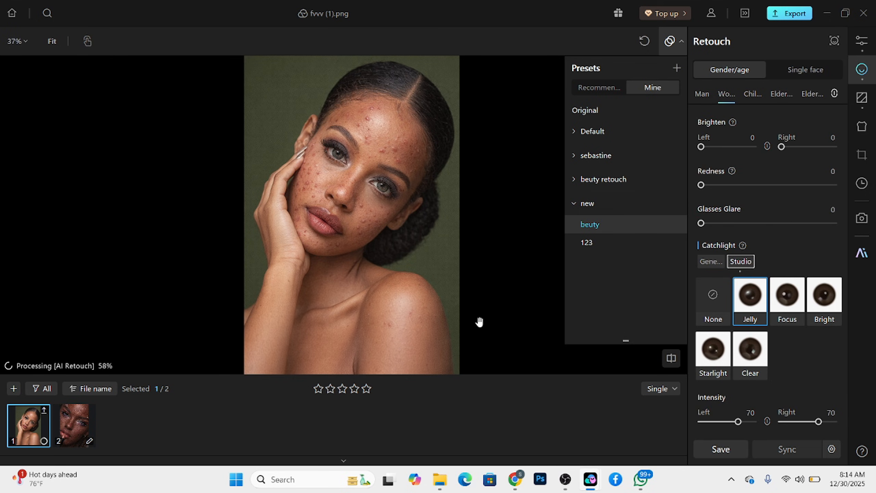